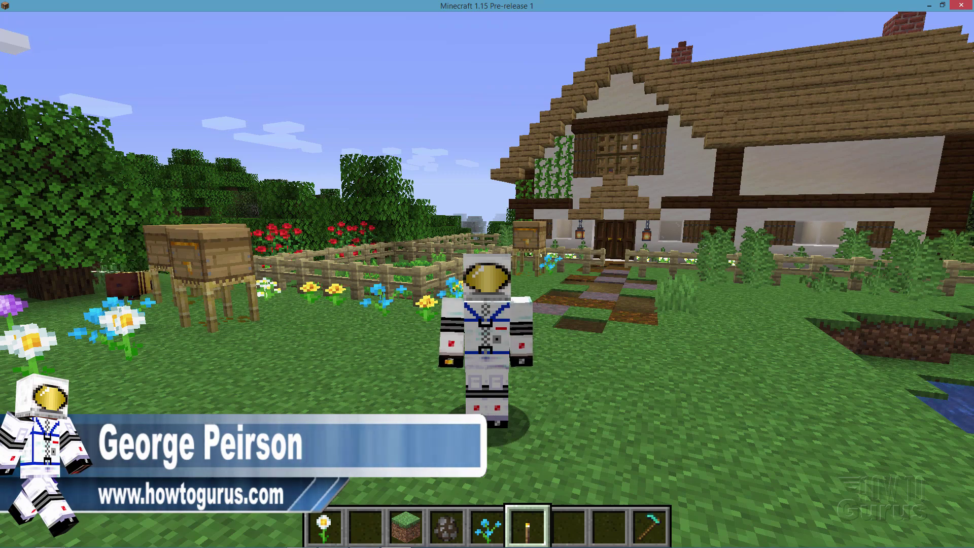
Scroll the 1.15 Pre-Release 1 article and highlight its December 10 release date.
{"action": "mouse_move", "coordinate": [487, 274]}
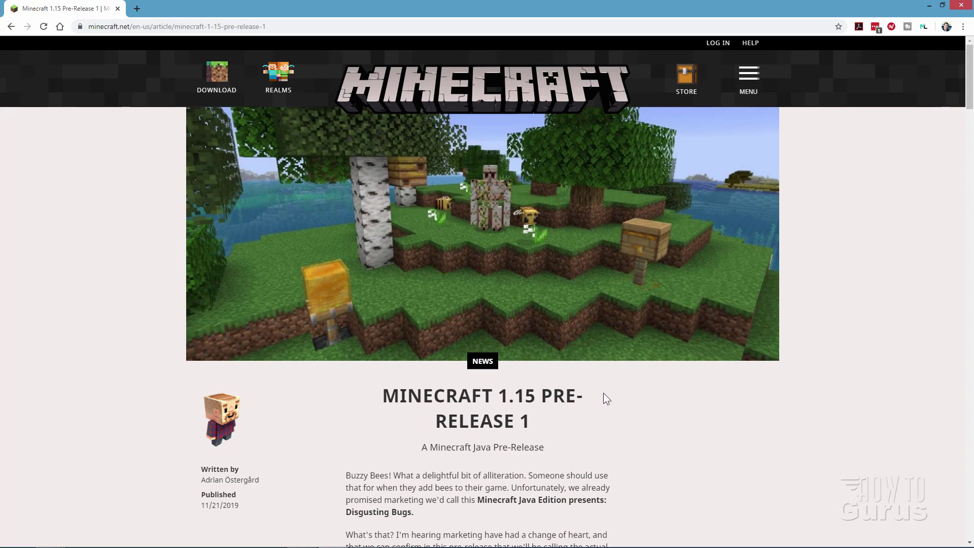
{"action": "scroll", "coordinate": [611, 396], "scroll_direction": "down", "scroll_amount": 2}
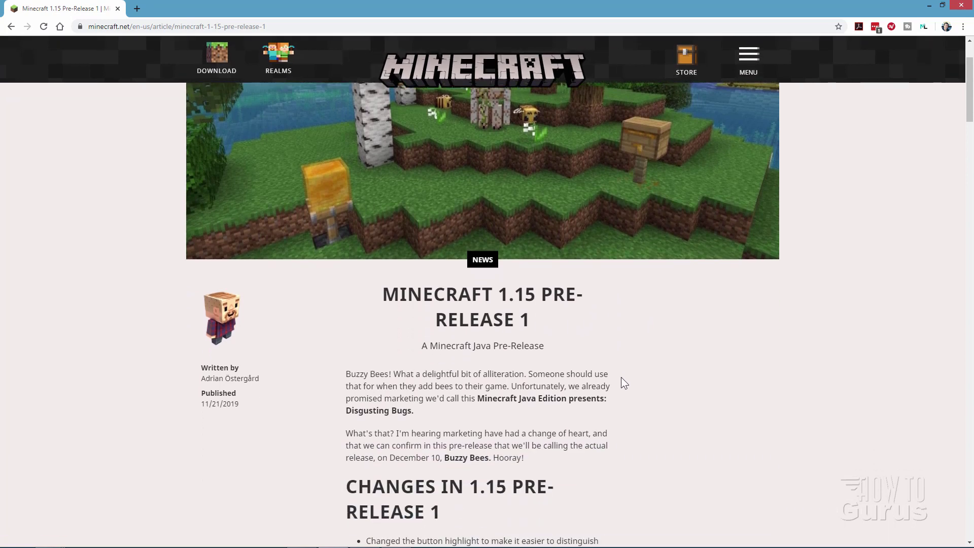
{"action": "left_click_drag", "start_coordinate": [440, 458], "coordinate": [394, 468]}
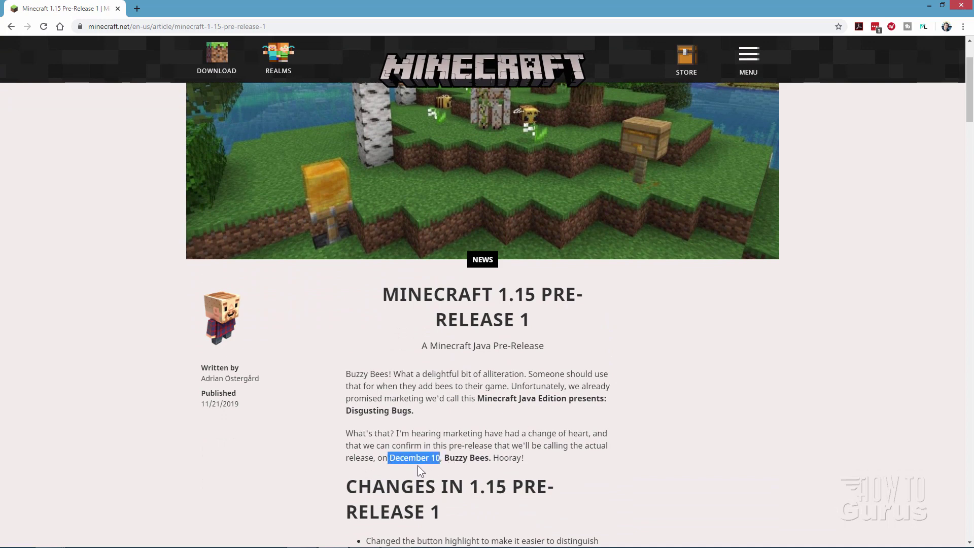
{"action": "left_click", "coordinate": [535, 458]}
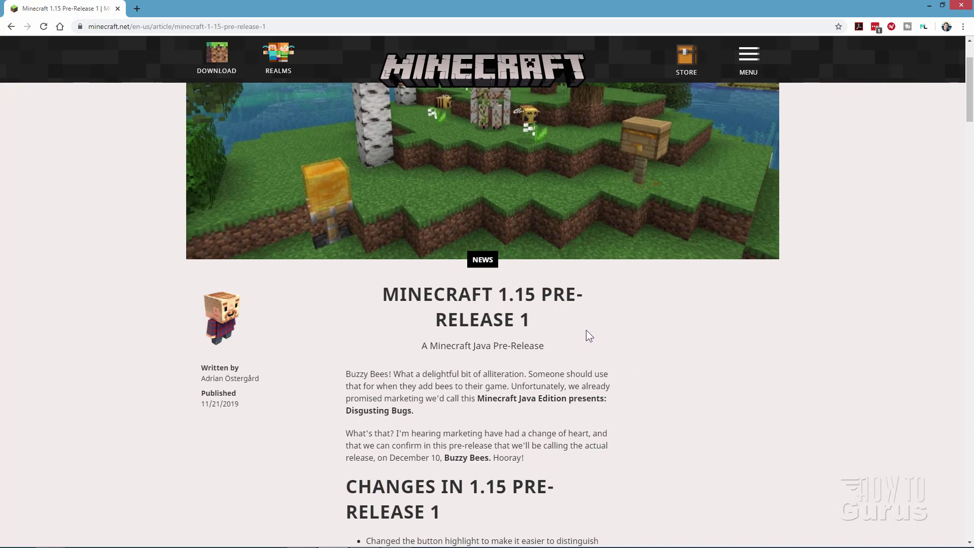
Highlight the line saying the resource pack format is now 5, then minimize the browser.
{"action": "scroll", "coordinate": [597, 327], "scroll_direction": "down", "scroll_amount": 2}
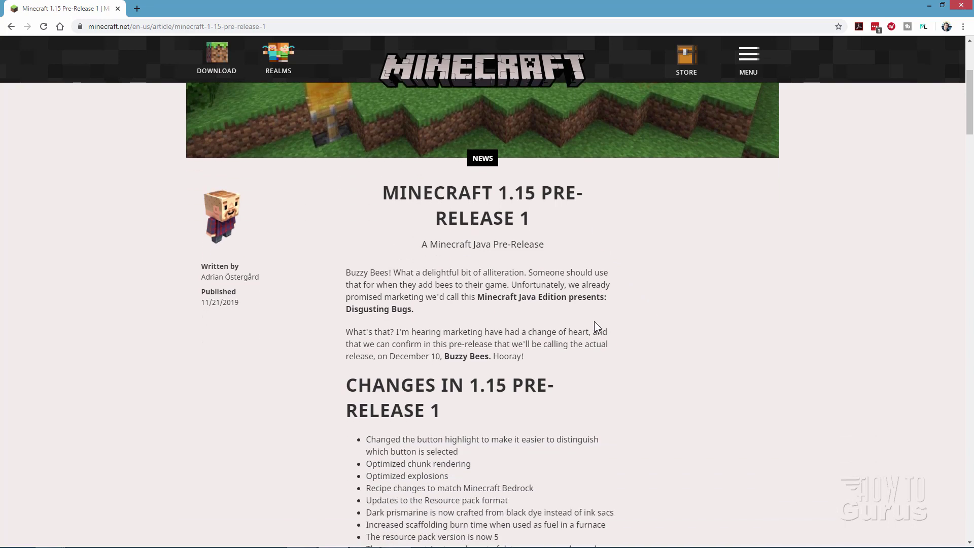
{"action": "scroll", "coordinate": [597, 327], "scroll_direction": "down", "scroll_amount": 2}
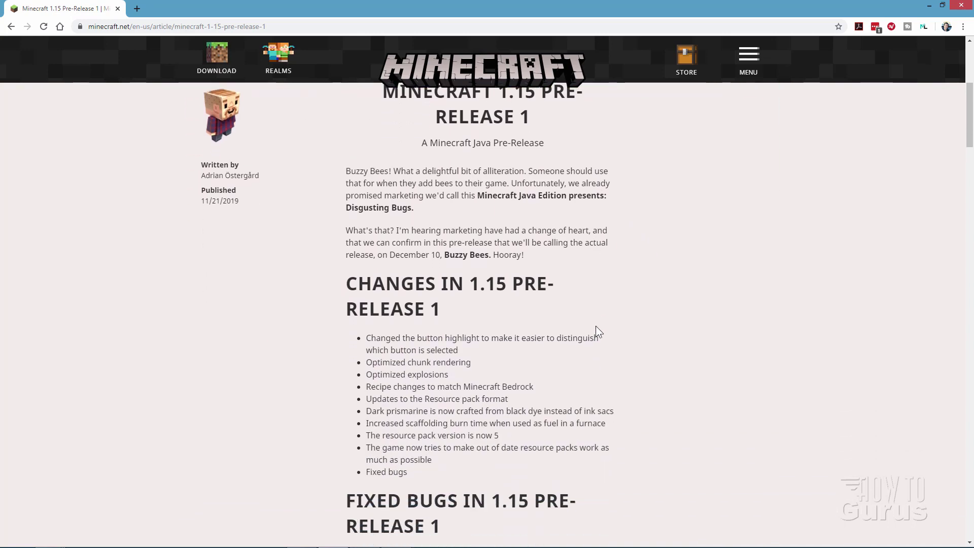
{"action": "left_click_drag", "start_coordinate": [509, 399], "coordinate": [367, 399]}
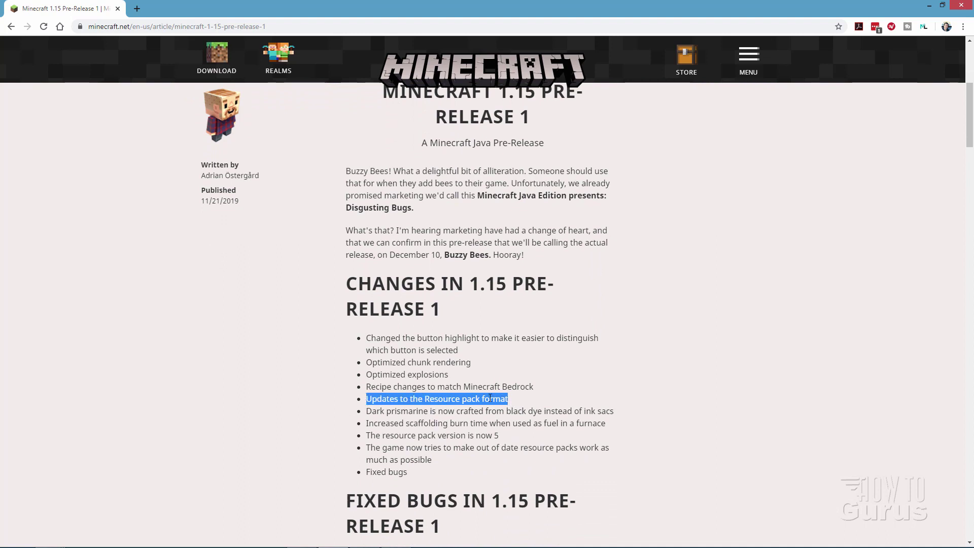
{"action": "left_click", "coordinate": [517, 403]}
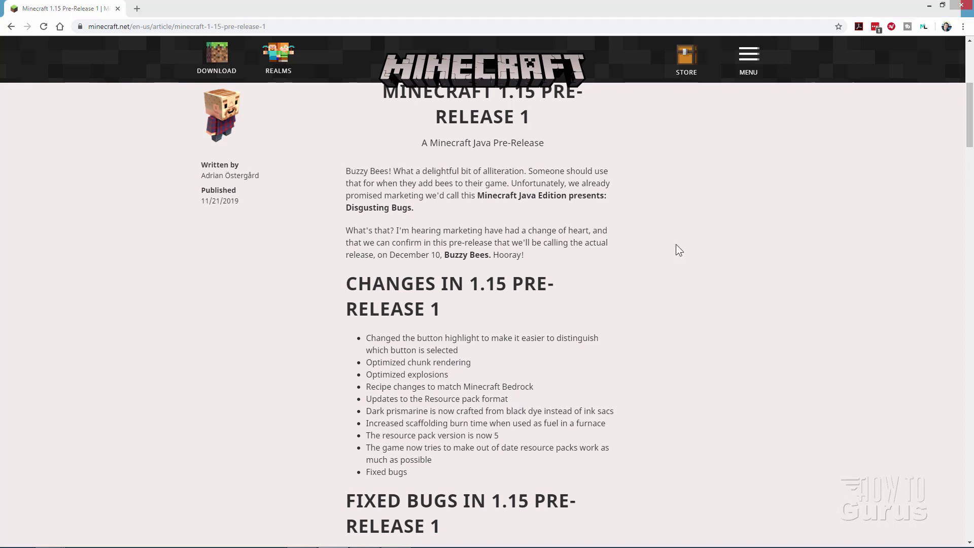
{"action": "left_click", "coordinate": [929, 6]}
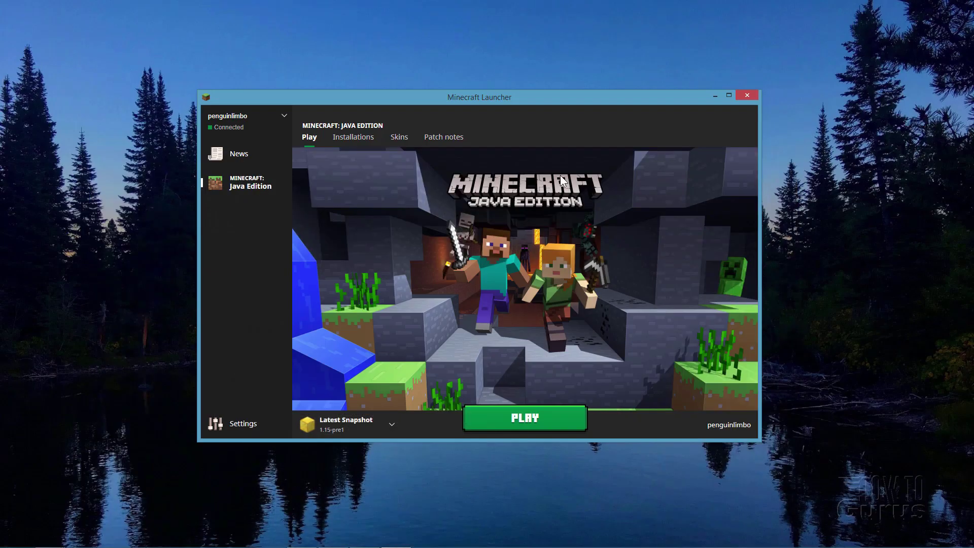
Launch the Latest Snapshot 1.15-pre1 installation from the launcher's installations list.
{"action": "left_click_drag", "start_coordinate": [528, 102], "coordinate": [534, 106]}
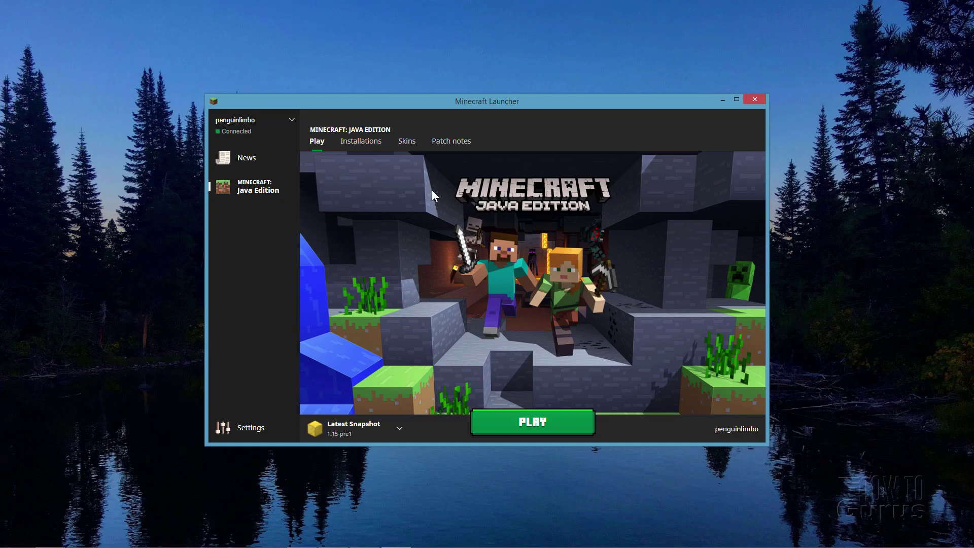
{"action": "left_click", "coordinate": [359, 143]}
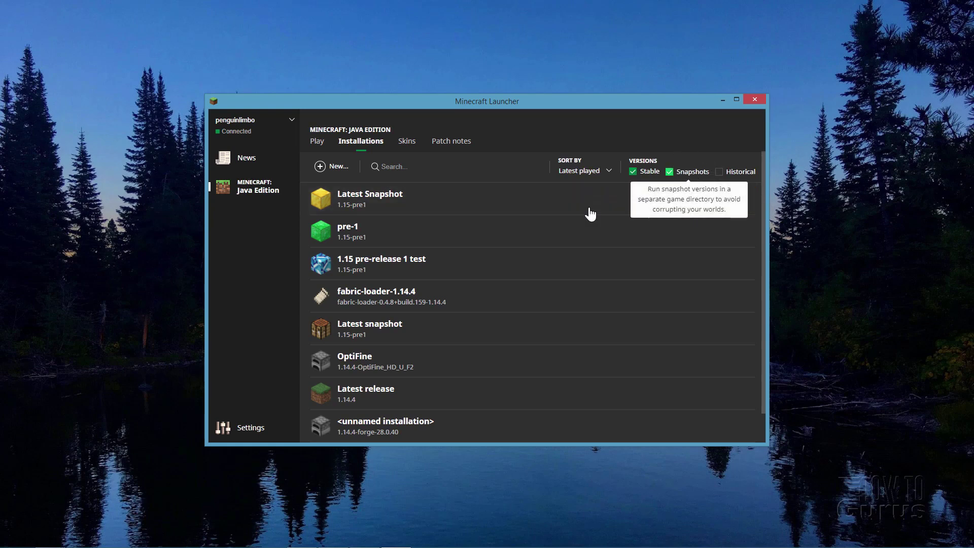
{"action": "mouse_move", "coordinate": [378, 203]}
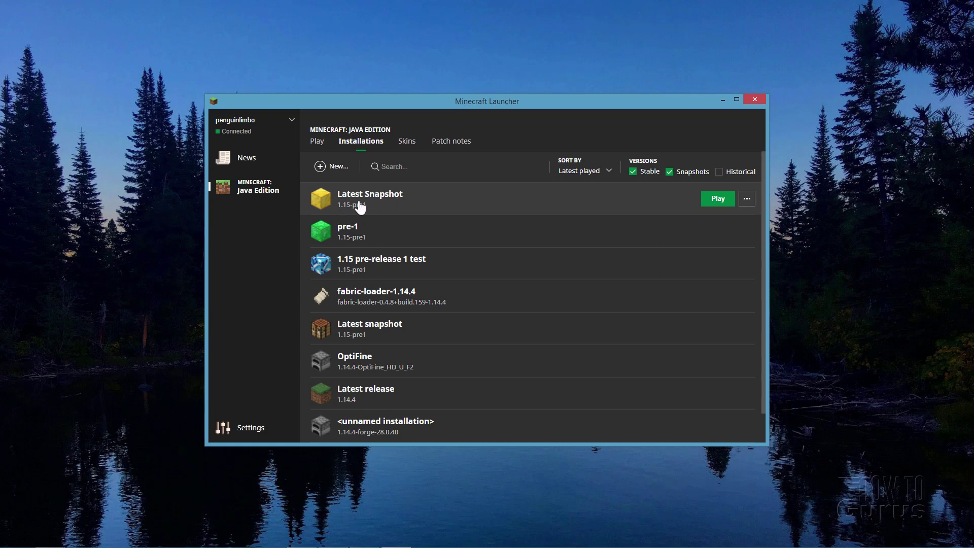
{"action": "left_click", "coordinate": [718, 200]}
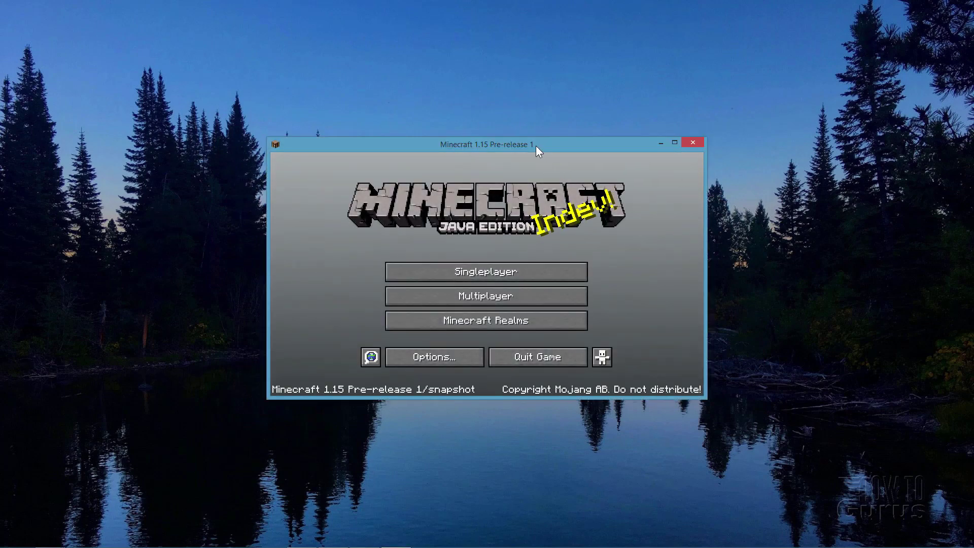
Load the Bees singleplayer world and pause the game.
{"action": "left_click", "coordinate": [493, 272]}
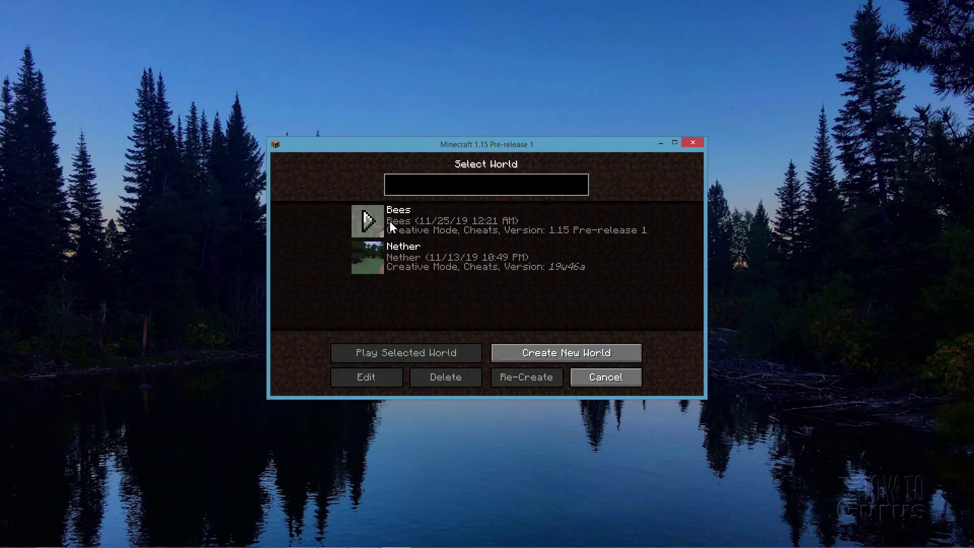
{"action": "left_click", "coordinate": [368, 220]}
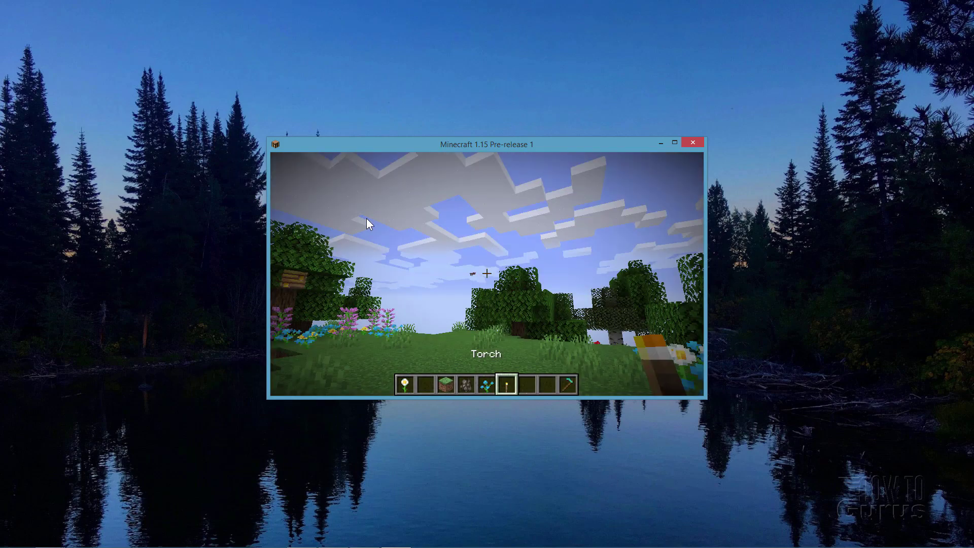
{"action": "key", "text": "Escape"}
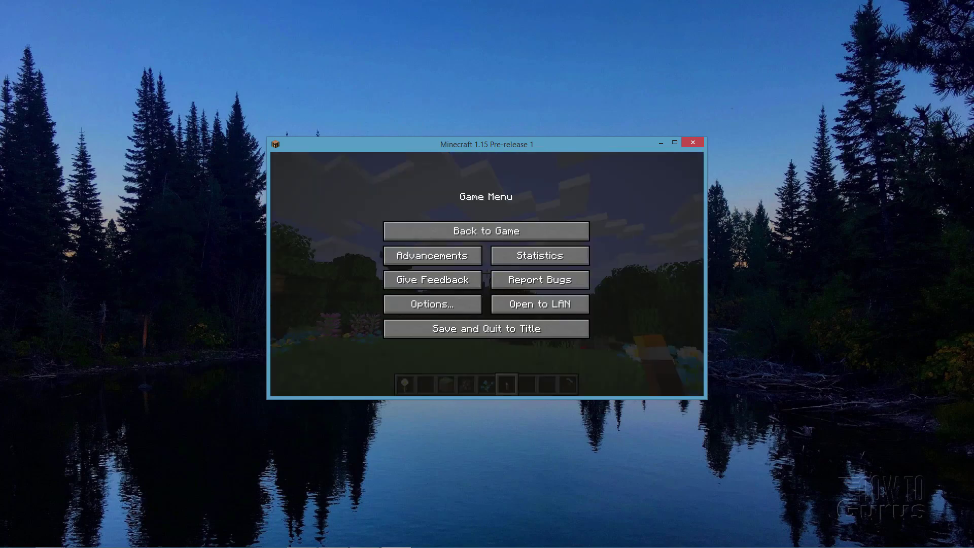
Maximize the game and open the resourcepacks folder through Options > Resource Packs.
{"action": "left_click", "coordinate": [674, 143]}
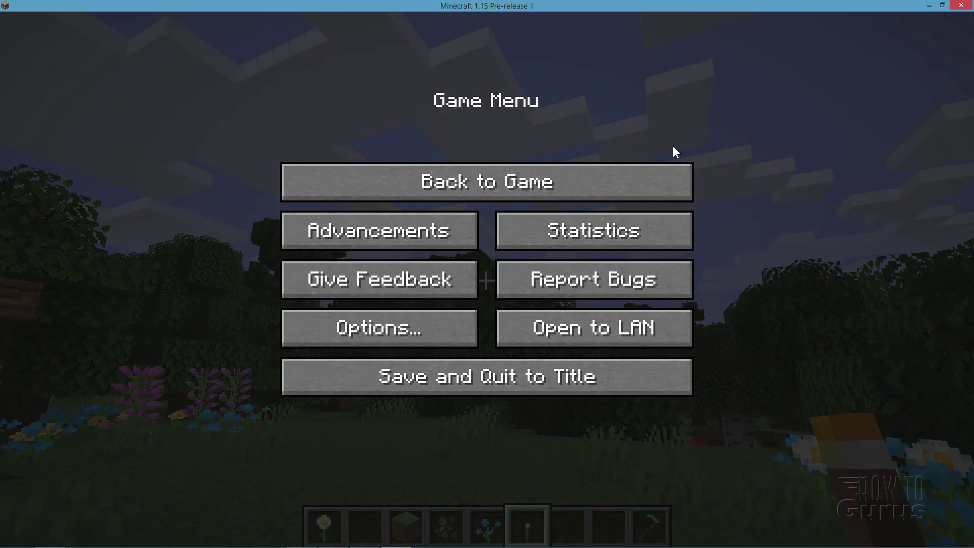
{"action": "left_click", "coordinate": [425, 330]}
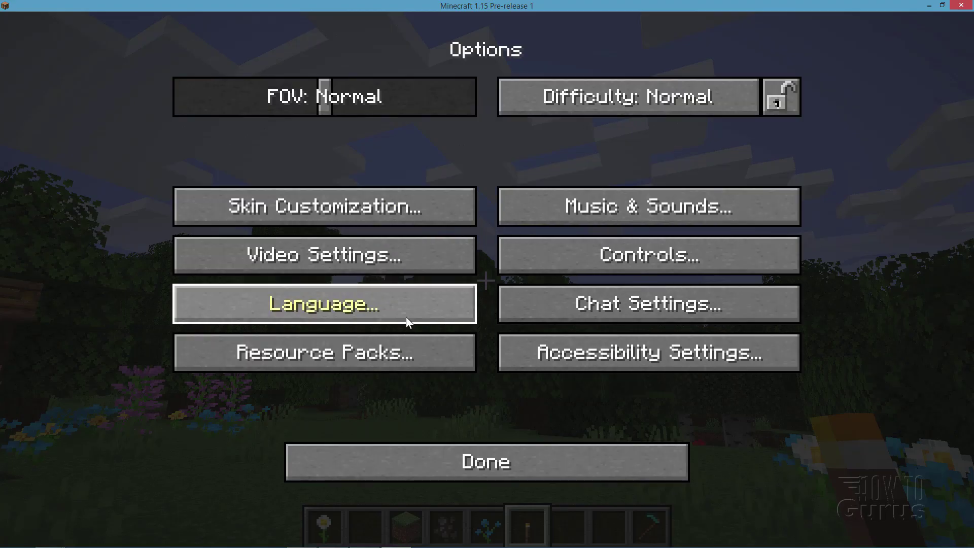
{"action": "left_click", "coordinate": [333, 358]}
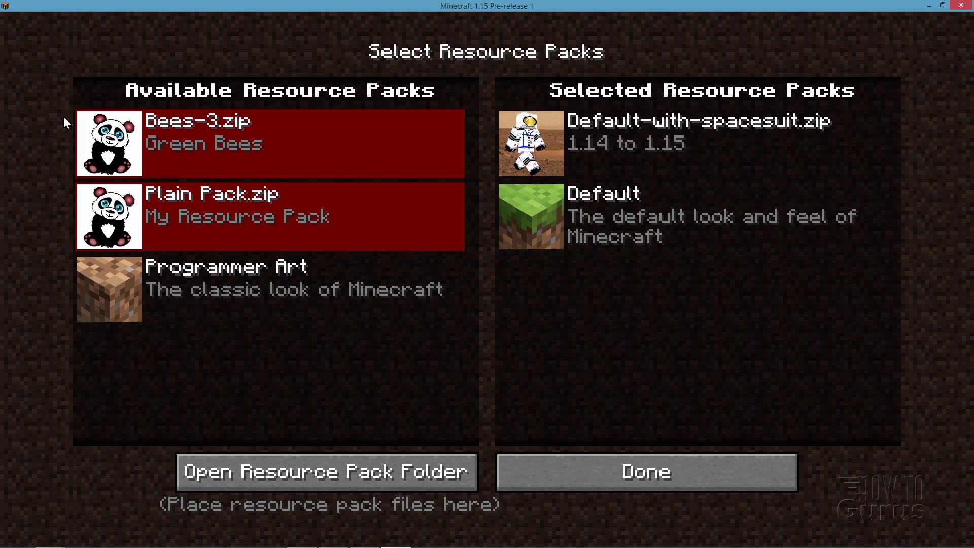
{"action": "left_click", "coordinate": [315, 473]}
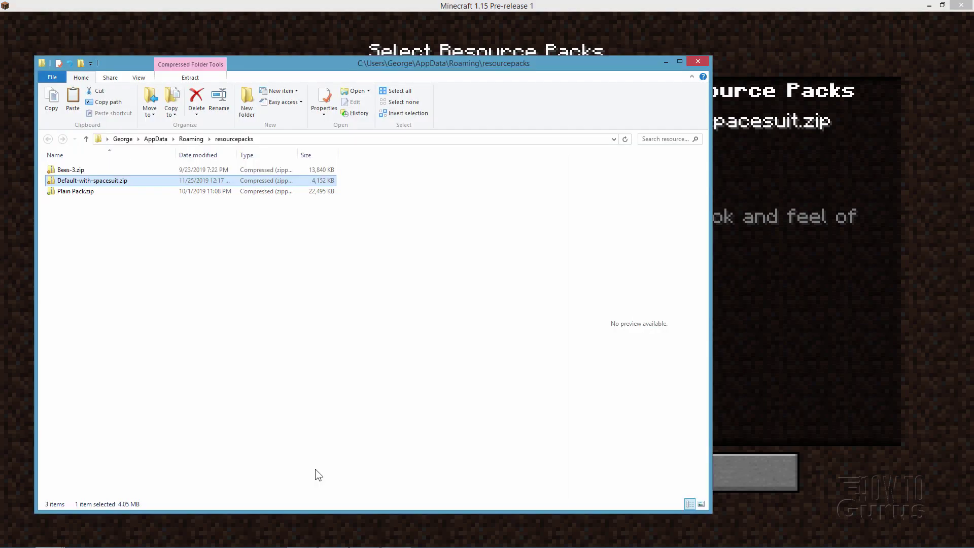
Navigate from Roaming into the .minecraft\versions folder.
{"action": "left_click", "coordinate": [197, 142]}
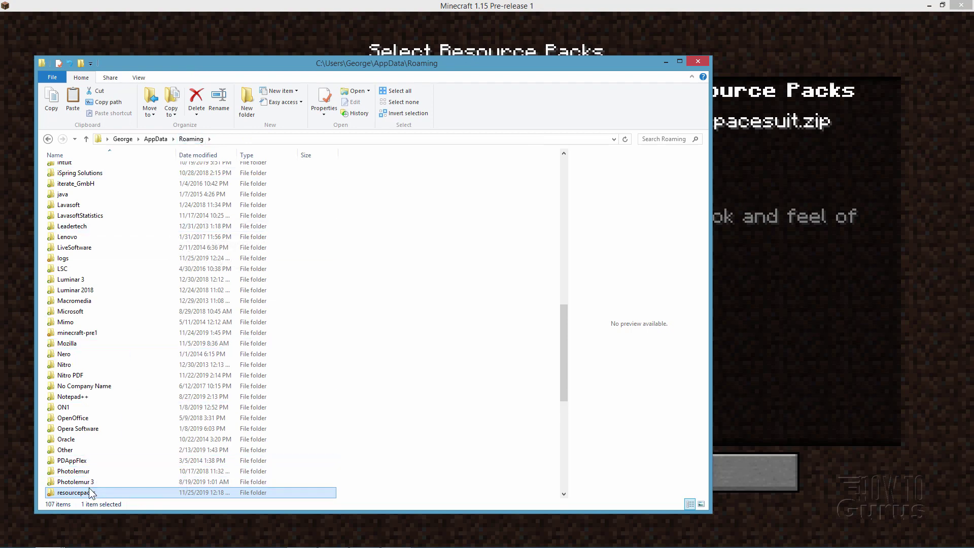
{"action": "scroll", "coordinate": [130, 393], "scroll_direction": "up", "scroll_amount": 15}
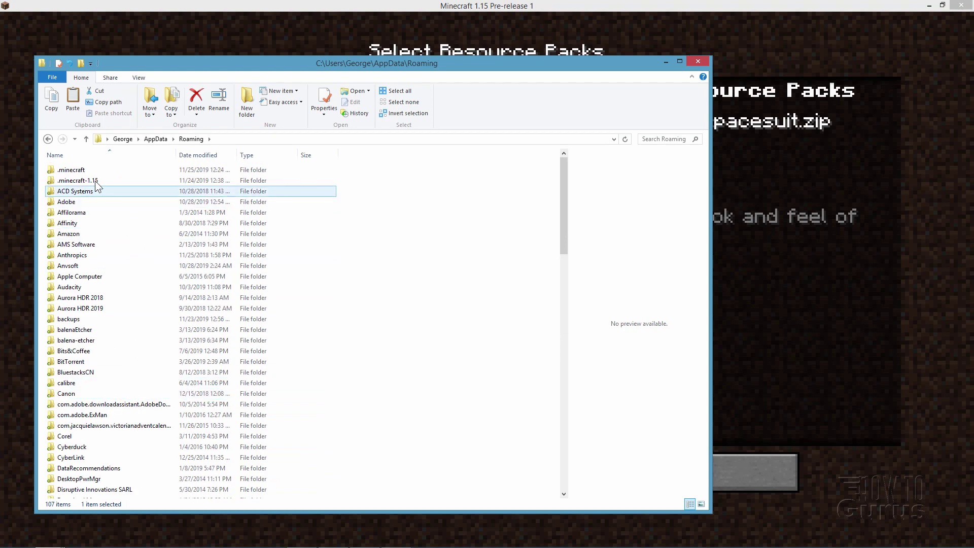
{"action": "left_click", "coordinate": [84, 170]}
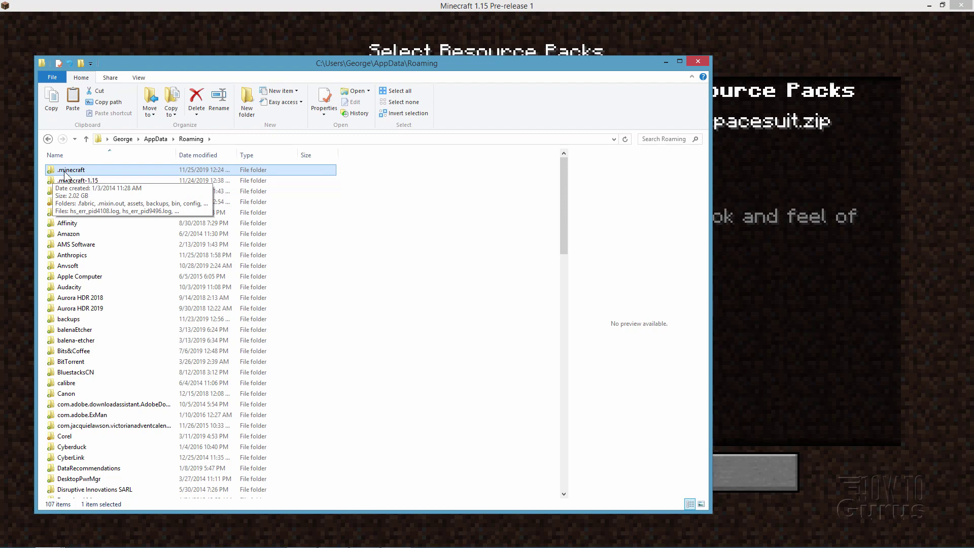
{"action": "double_click", "coordinate": [64, 171]}
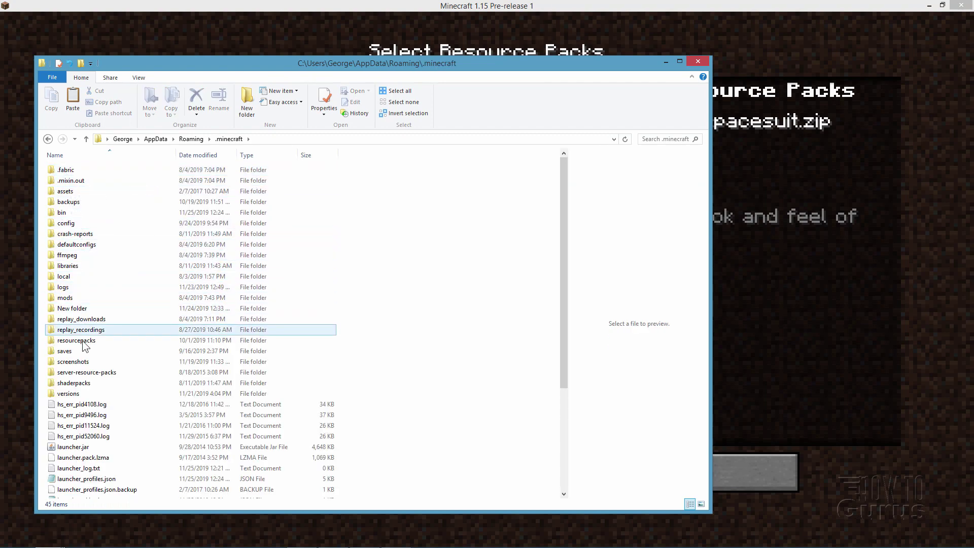
{"action": "double_click", "coordinate": [64, 394]}
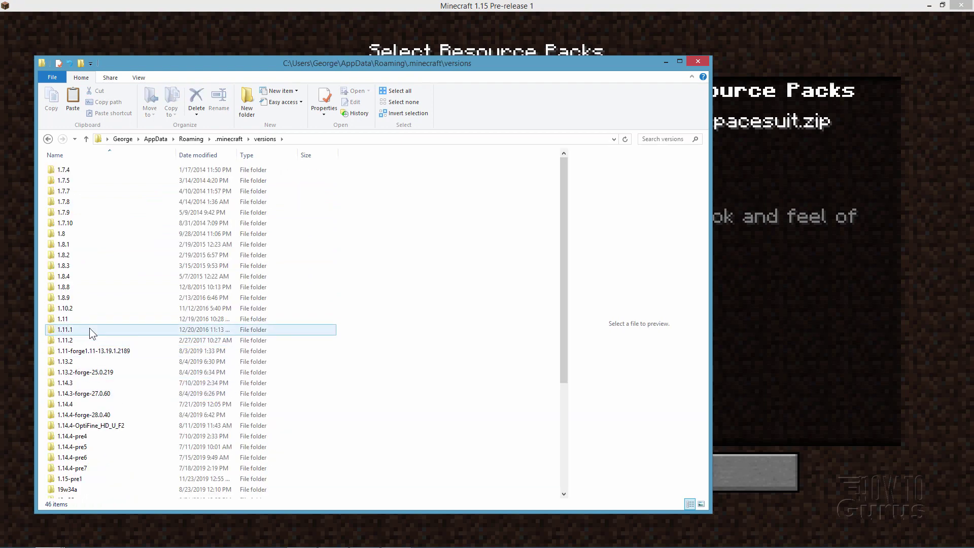
Open the 1.15-pre1 version folder, select 1.15-pre1.jar, and switch to the 1.15 folder window.
{"action": "scroll", "coordinate": [90, 332], "scroll_direction": "down", "scroll_amount": 4}
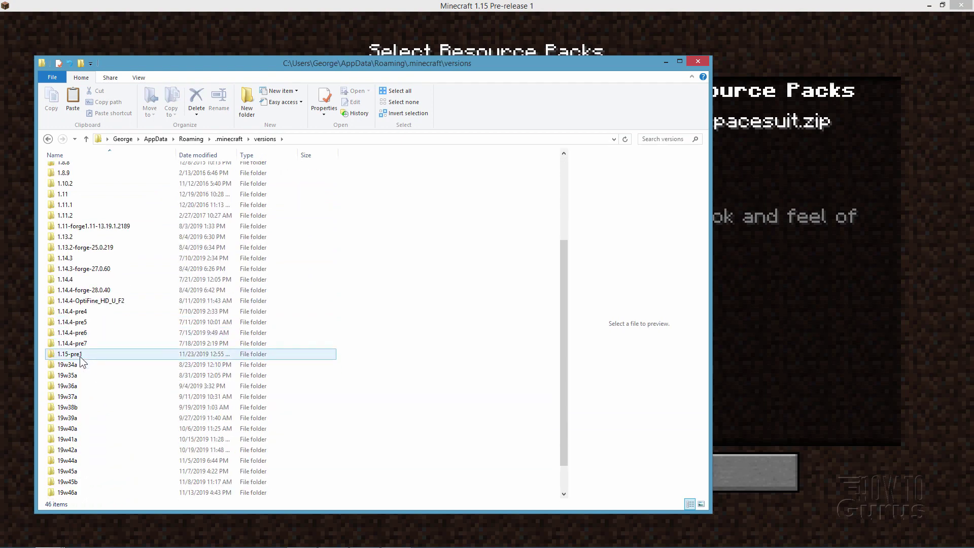
{"action": "left_click", "coordinate": [80, 355]}
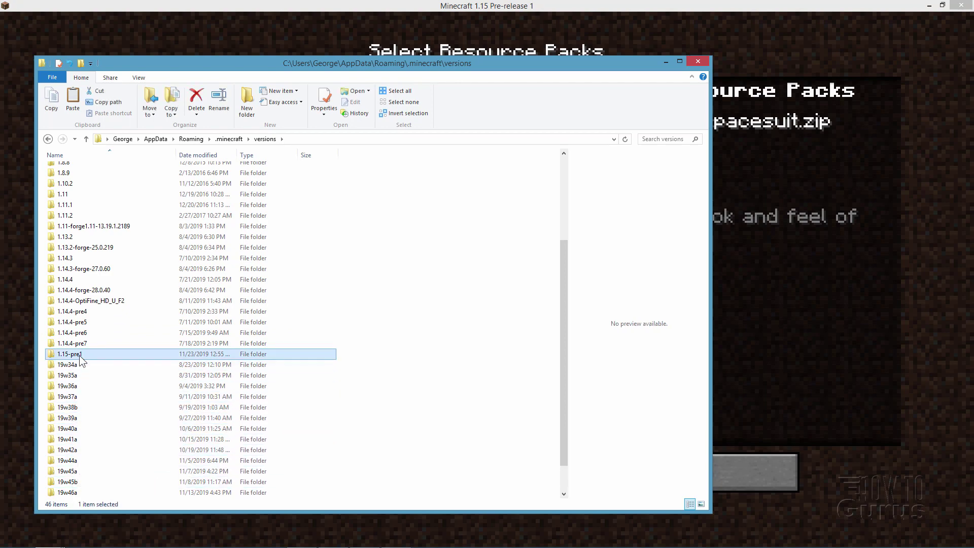
{"action": "double_click", "coordinate": [53, 354]}
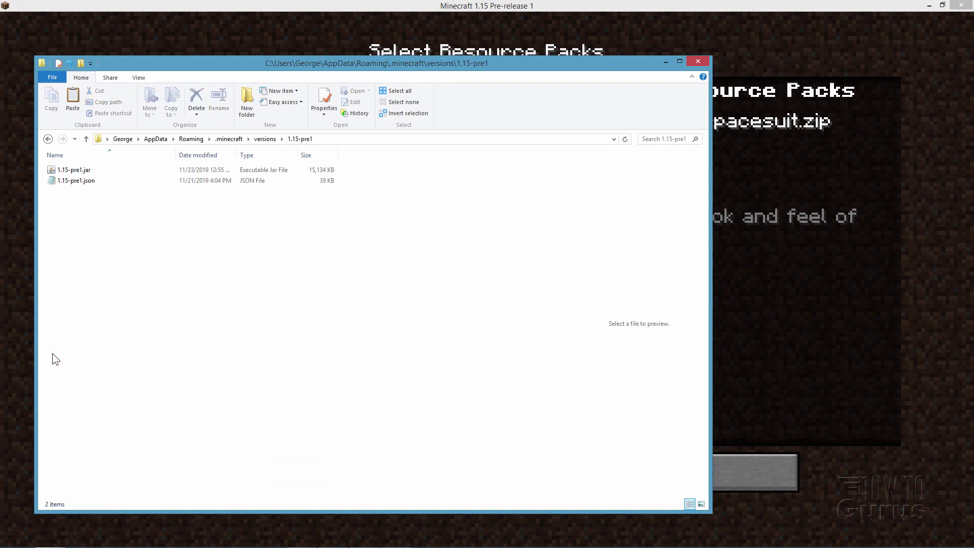
{"action": "left_click", "coordinate": [74, 171]}
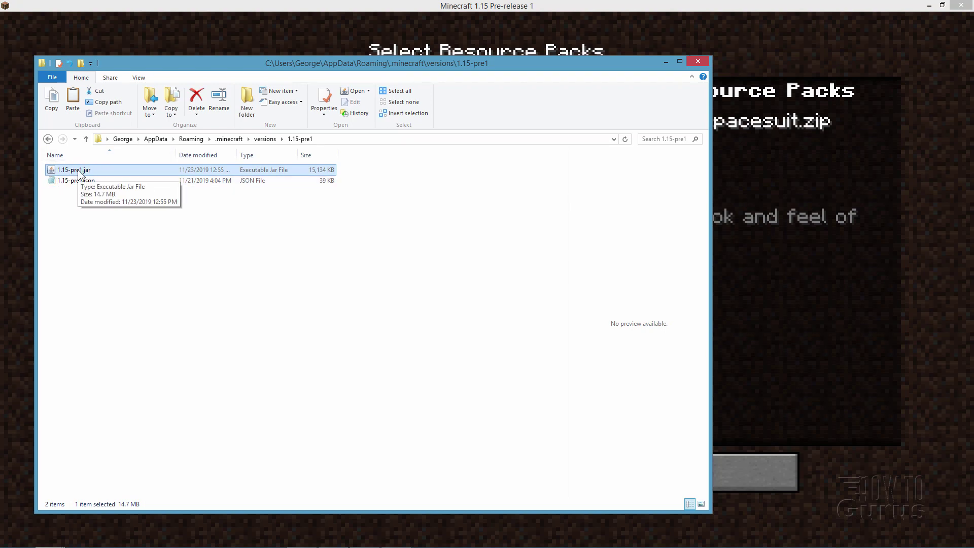
{"action": "key", "text": "alt+Tab"}
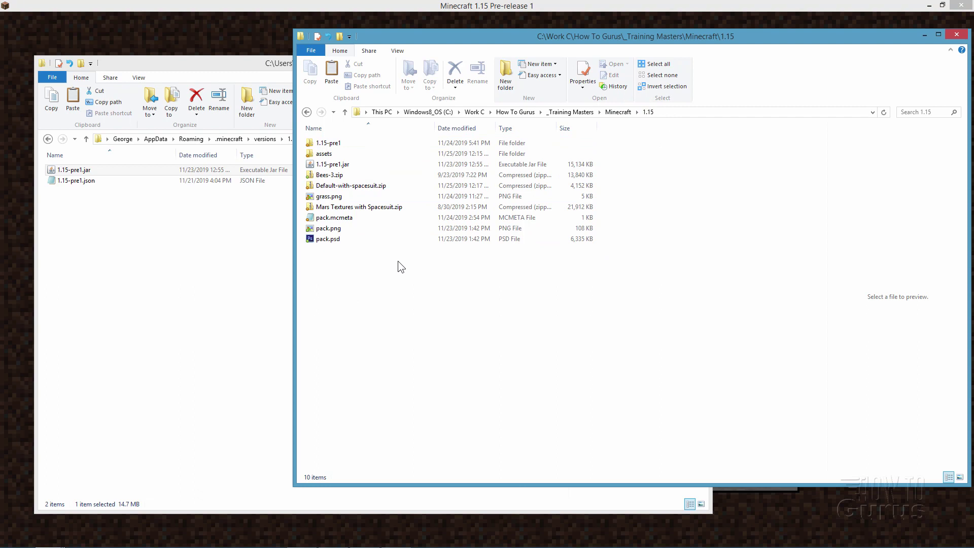
Copy 1.15-pre1.jar into the working 1.15 folder.
{"action": "left_click", "coordinate": [74, 172]}
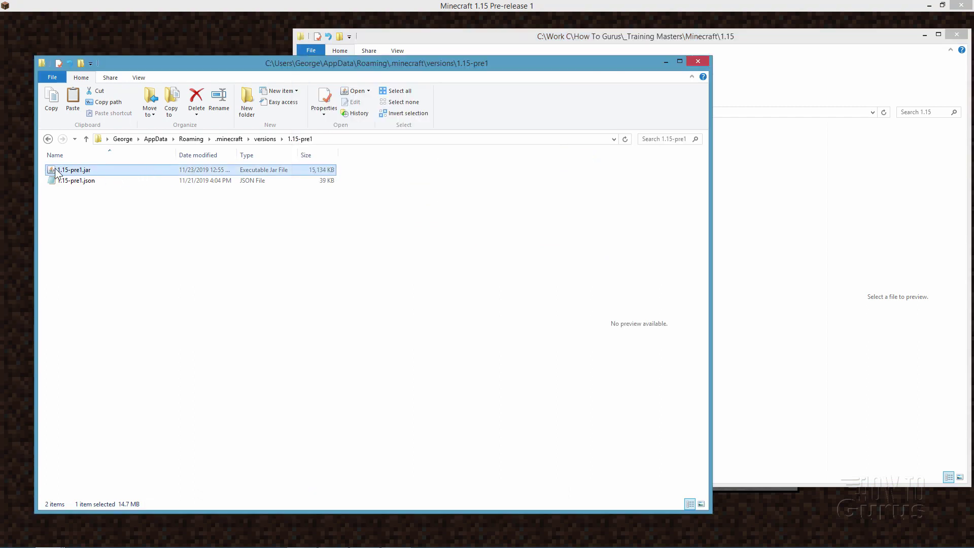
{"action": "left_click_drag", "start_coordinate": [56, 173], "coordinate": [764, 247]}
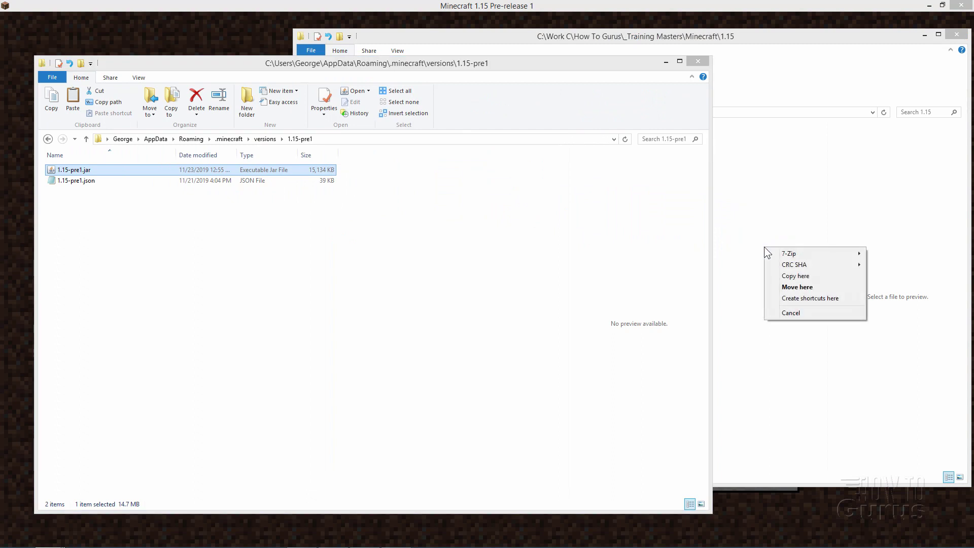
{"action": "left_click", "coordinate": [812, 277]}
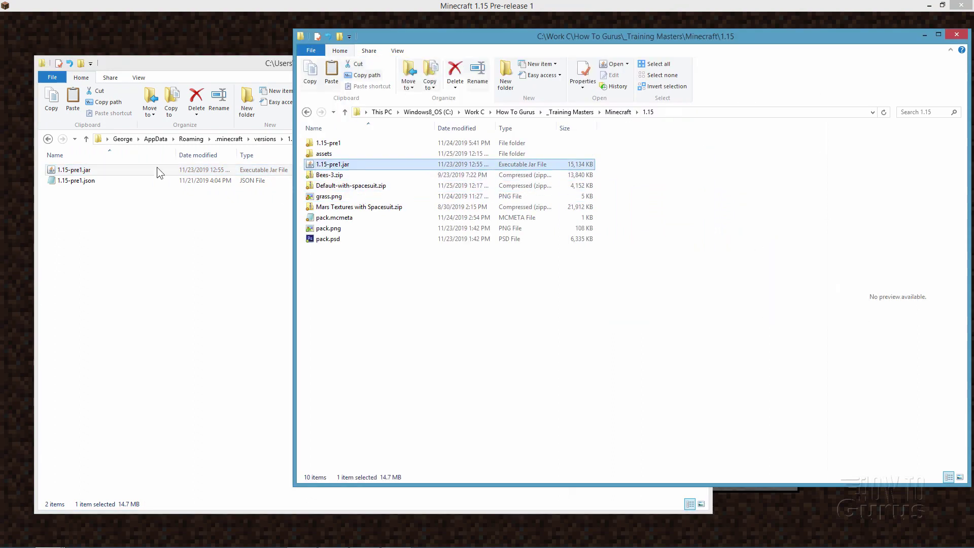
Close the versions\1.15-pre1 window and bring up the actions for 1.15-pre1.jar.
{"action": "left_click", "coordinate": [263, 66]}
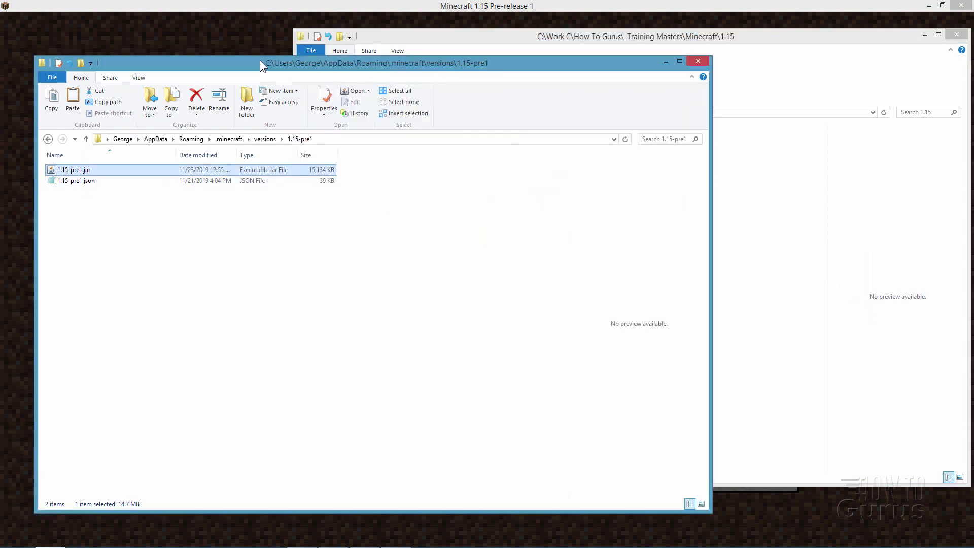
{"action": "left_click", "coordinate": [698, 62]}
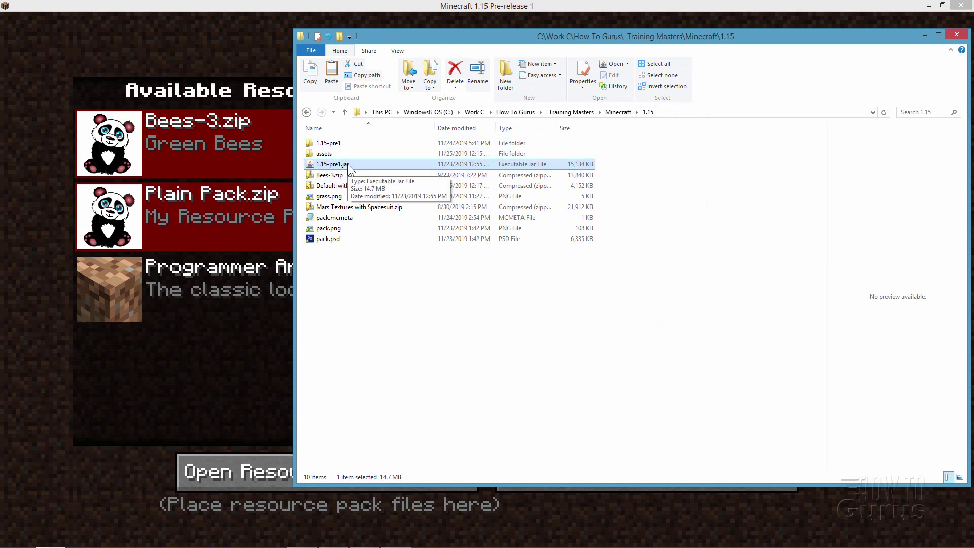
{"action": "right_click", "coordinate": [313, 167]}
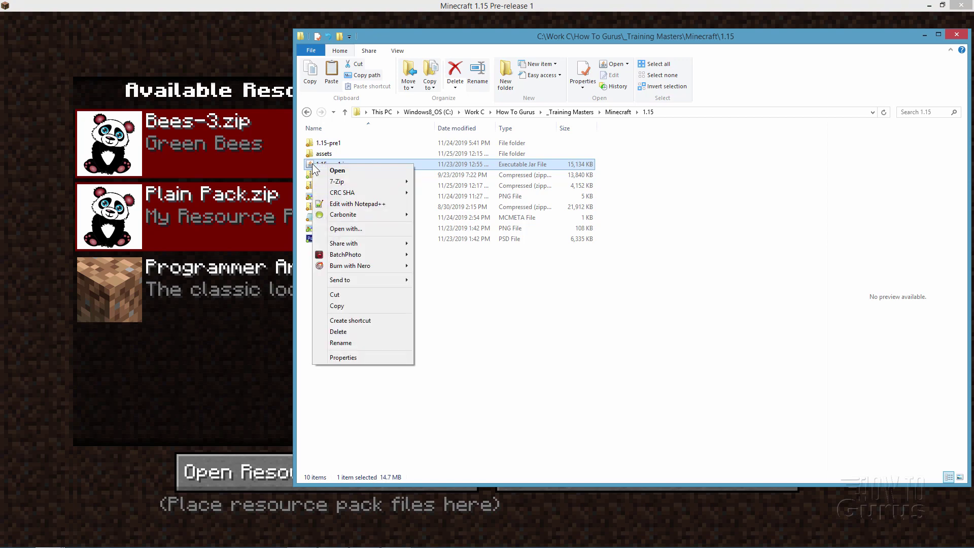
Extract 1.15-pre1.jar with 7-Zip into a 1.15-pre1 folder inside 1.15.
{"action": "mouse_move", "coordinate": [347, 184]}
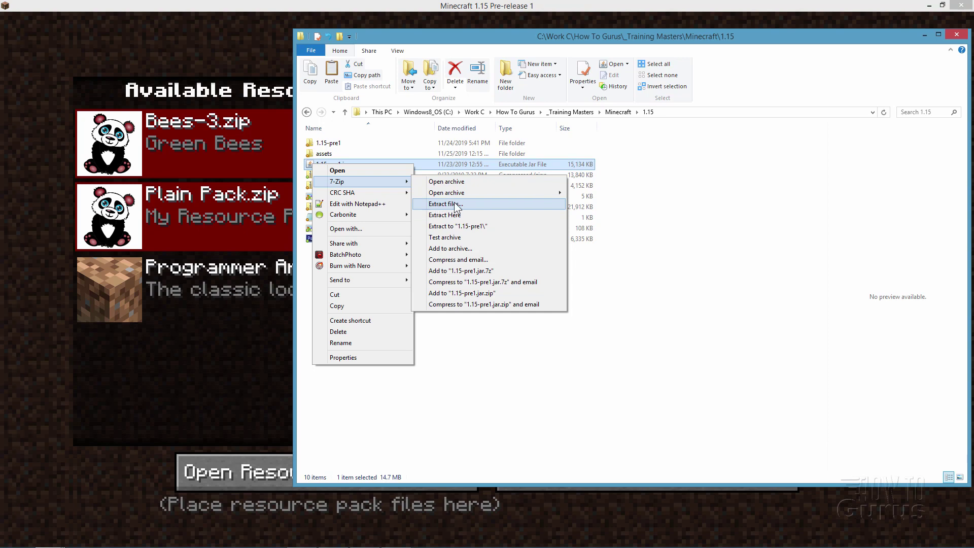
{"action": "left_click", "coordinate": [693, 197]}
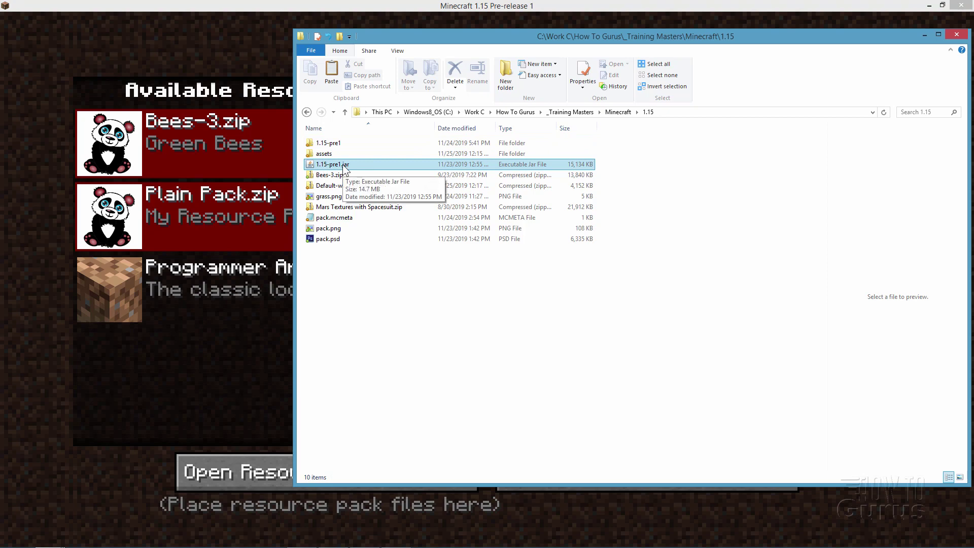
Copy the assets folder from the extracted 1.15-pre1 folder and return to 1.15.
{"action": "left_click", "coordinate": [325, 144]}
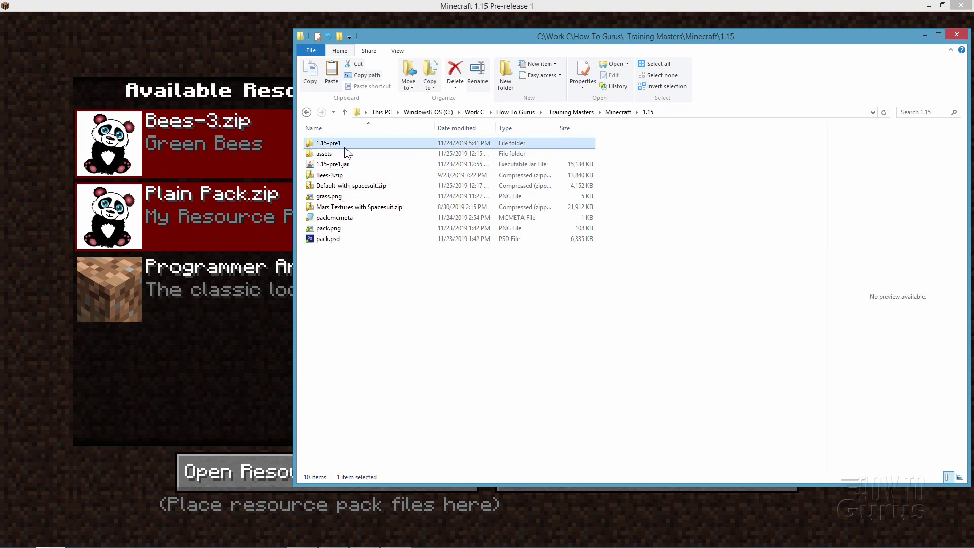
{"action": "double_click", "coordinate": [313, 145]}
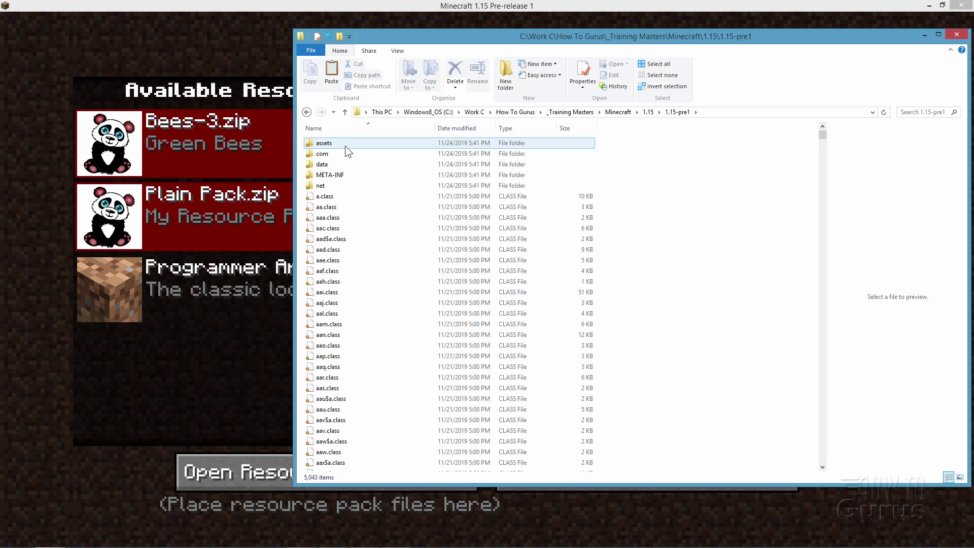
{"action": "left_click", "coordinate": [351, 143]}
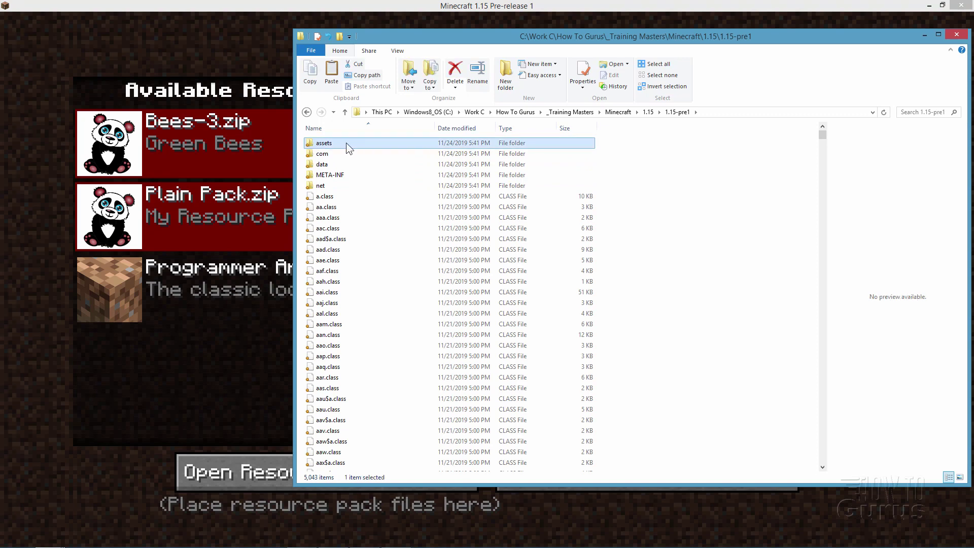
{"action": "right_click", "coordinate": [310, 142]}
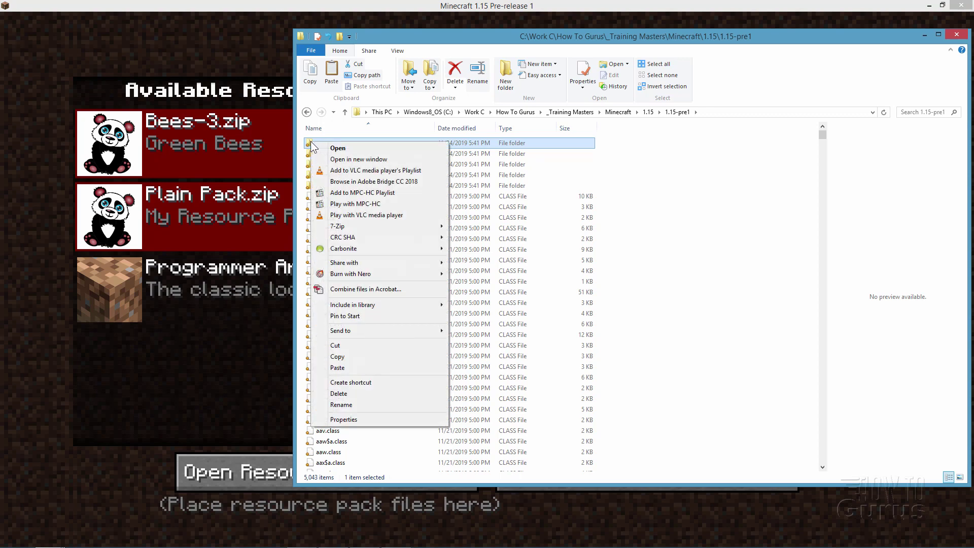
{"action": "left_click", "coordinate": [345, 356]}
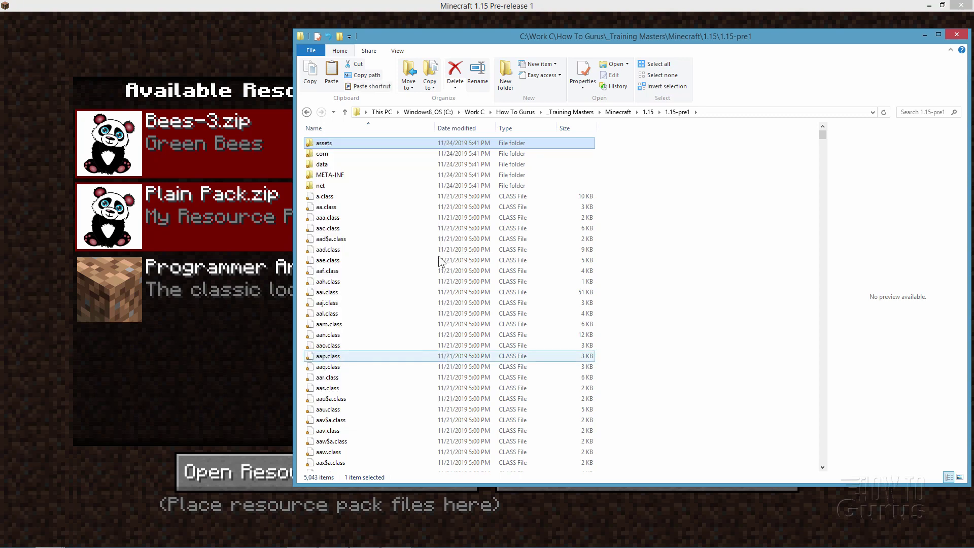
{"action": "left_click", "coordinate": [650, 112]}
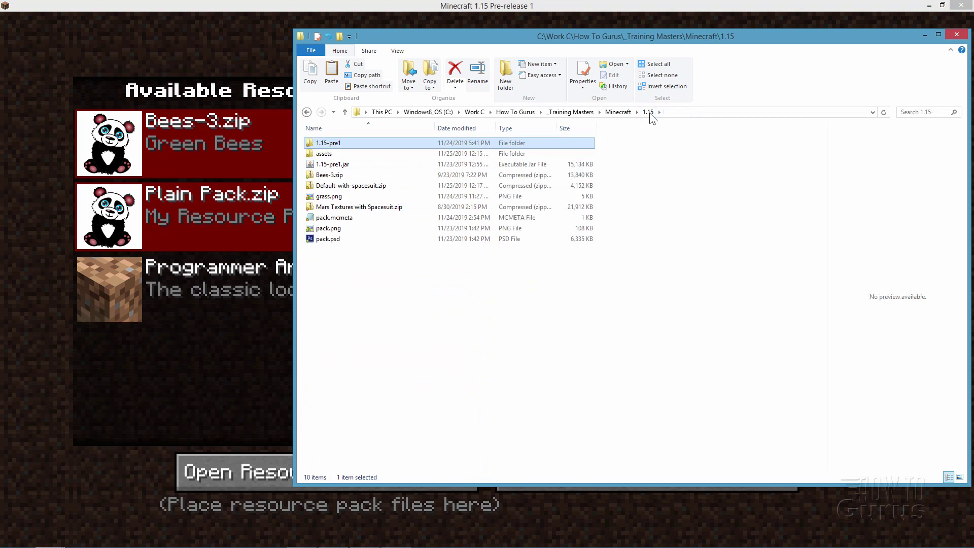
Paste the copied assets folder into the 1.15 folder, bringing it to 10 items.
{"action": "right_click", "coordinate": [352, 279]}
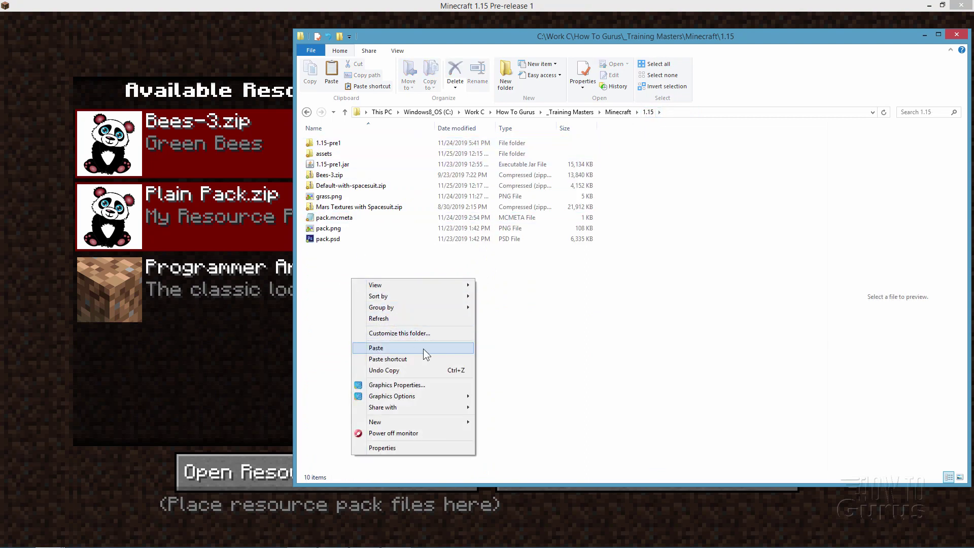
{"action": "left_click", "coordinate": [330, 274]}
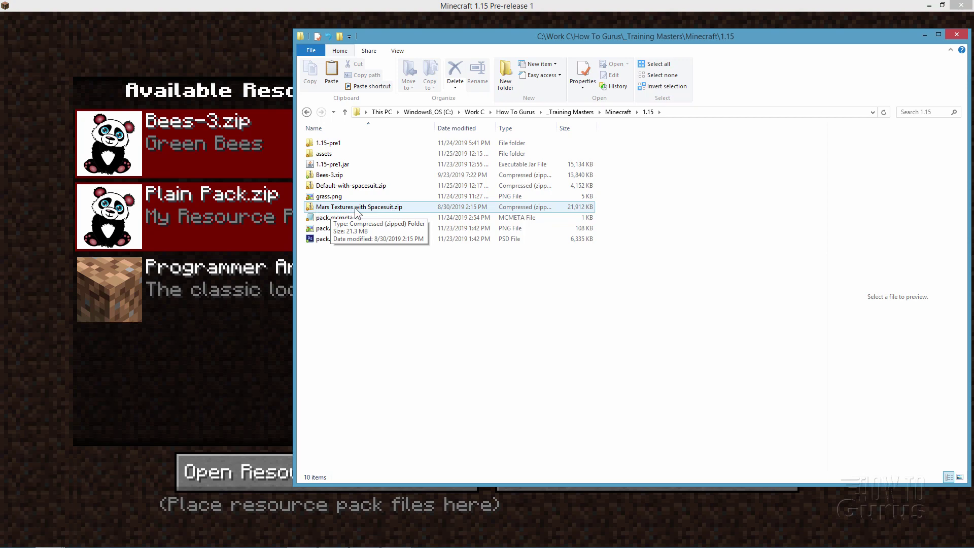
Copy pack.mcmeta and pack.png from Mars Textures with Spacesuit.zip, then return to the 1.15 folder.
{"action": "double_click", "coordinate": [313, 207]}
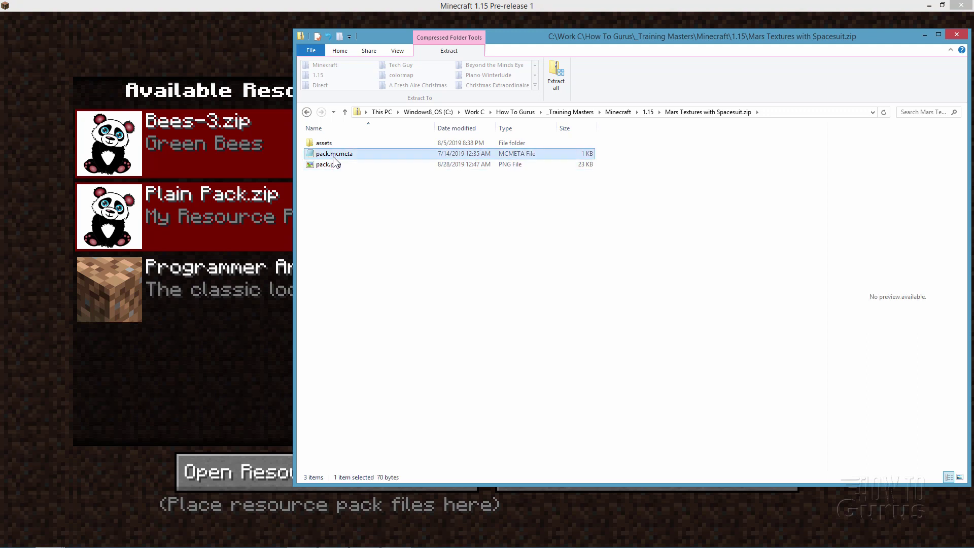
{"action": "left_click", "coordinate": [334, 160]}
{"action": "left_click", "coordinate": [333, 164], "text": "shift"}
{"action": "right_click", "coordinate": [341, 154]}
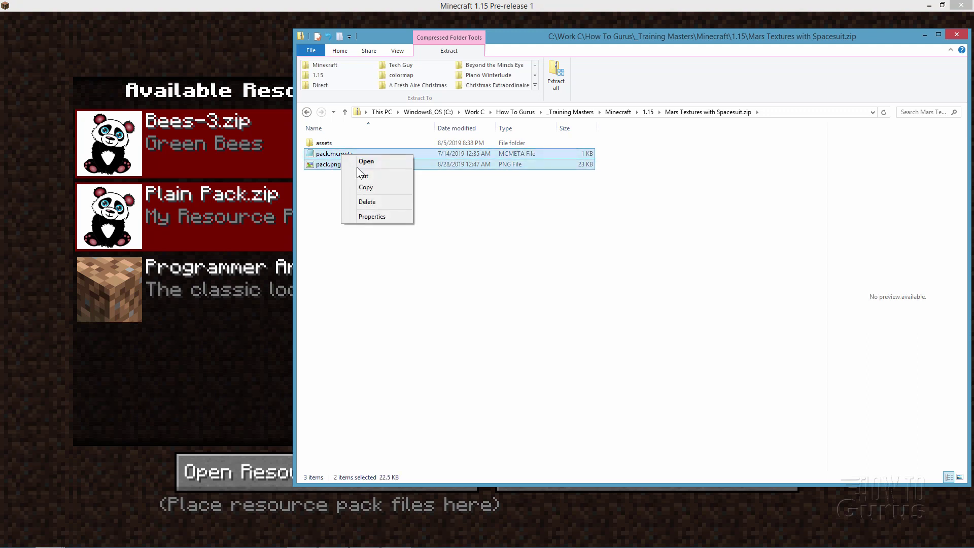
{"action": "left_click", "coordinate": [349, 185]}
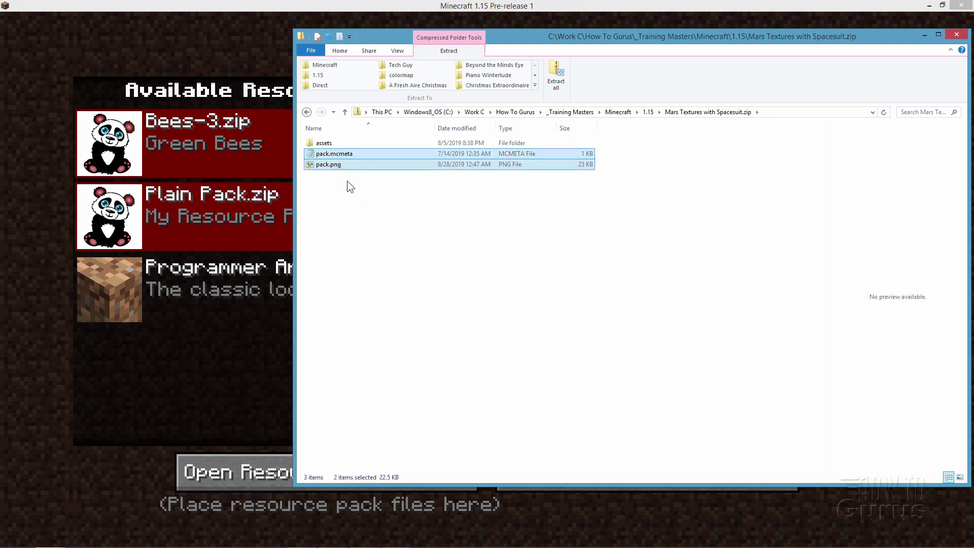
{"action": "left_click", "coordinate": [650, 111]}
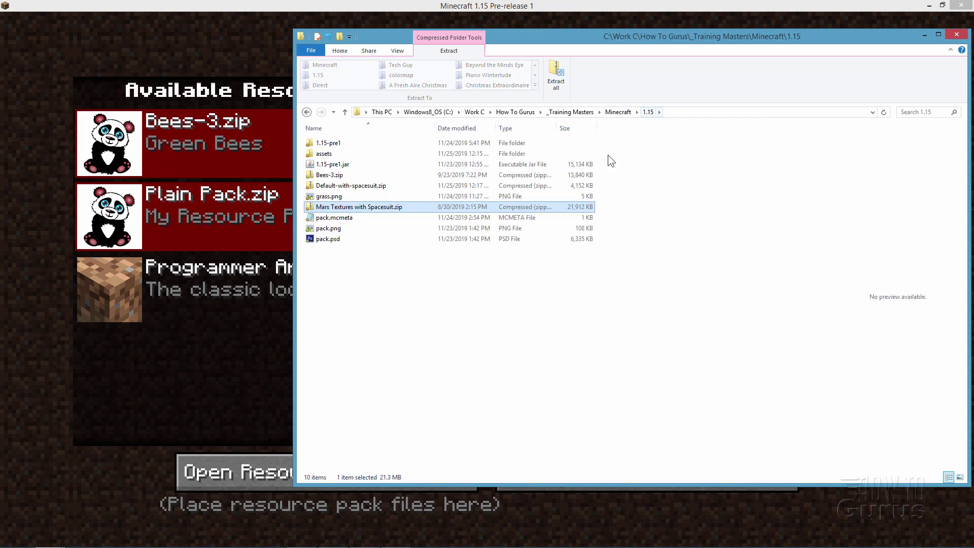
{"action": "left_click", "coordinate": [368, 282]}
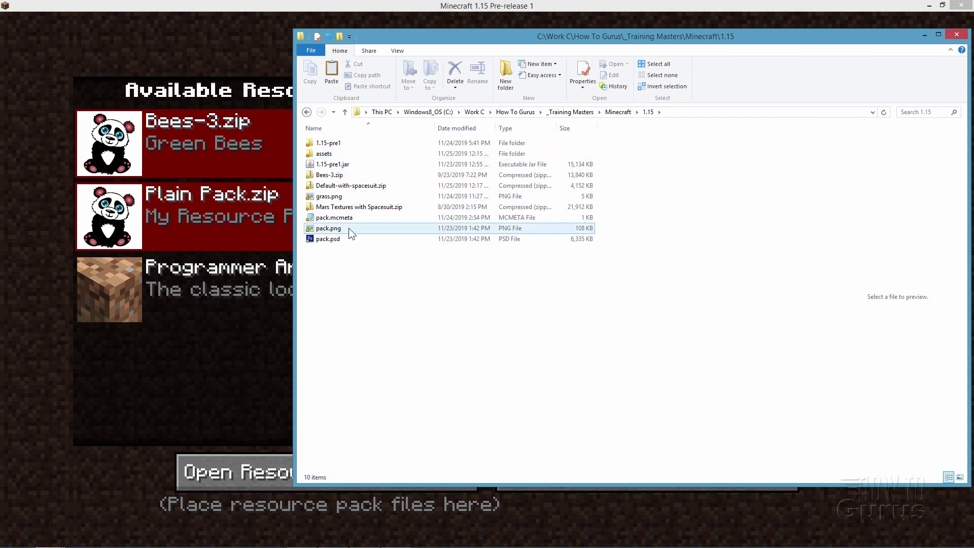
{"action": "mouse_move", "coordinate": [112, 156]}
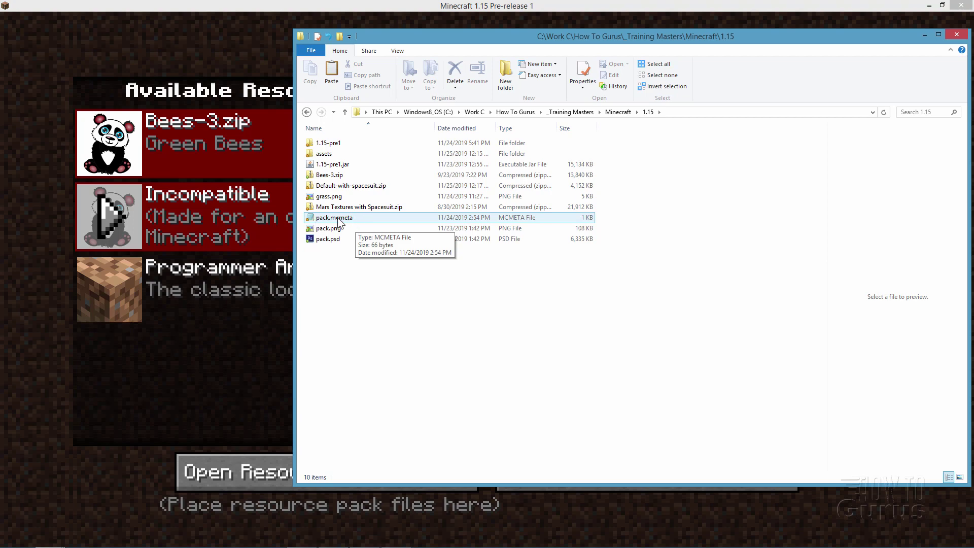
{"action": "double_click", "coordinate": [312, 217]}
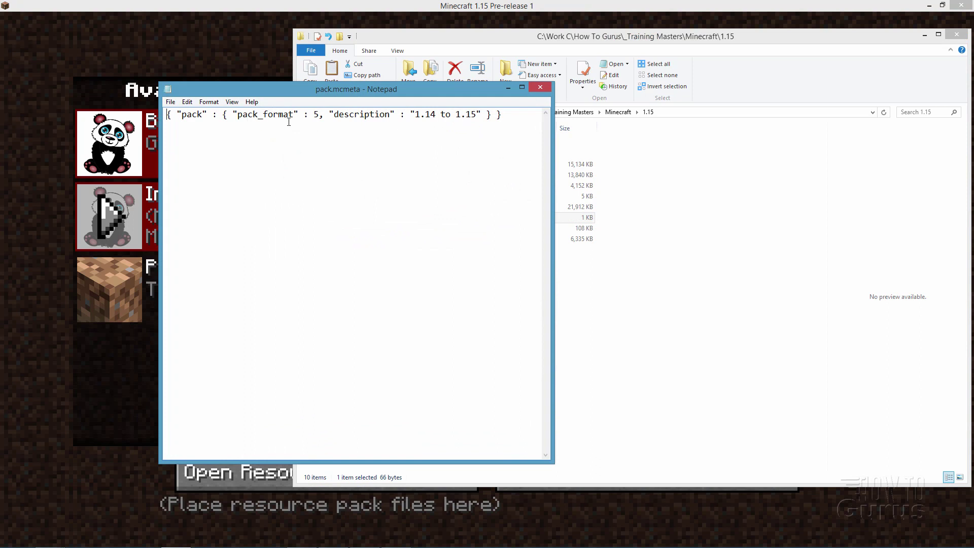
{"action": "left_click_drag", "start_coordinate": [320, 115], "coordinate": [314, 114]}
{"action": "left_click", "coordinate": [314, 139]}
{"action": "key", "text": "BackSpace"}
{"action": "type", "text": "4"}
{"action": "key", "text": "BackSpace"}
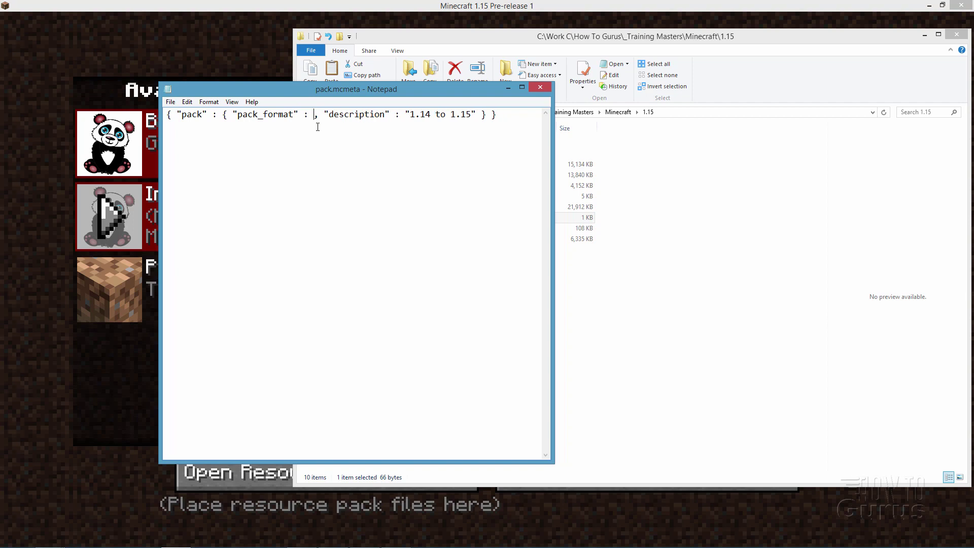
{"action": "type", "text": "5"}
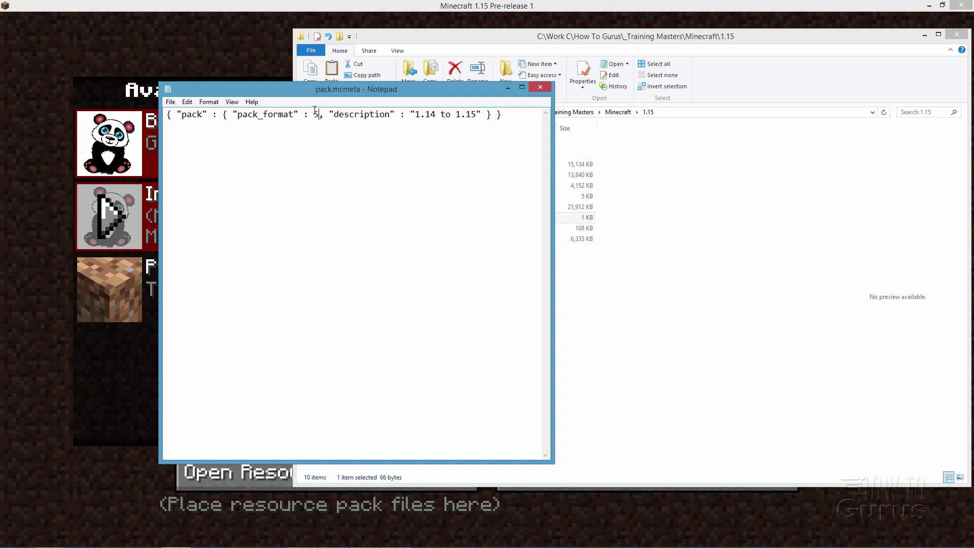
{"action": "left_click_drag", "start_coordinate": [477, 115], "coordinate": [540, 94]}
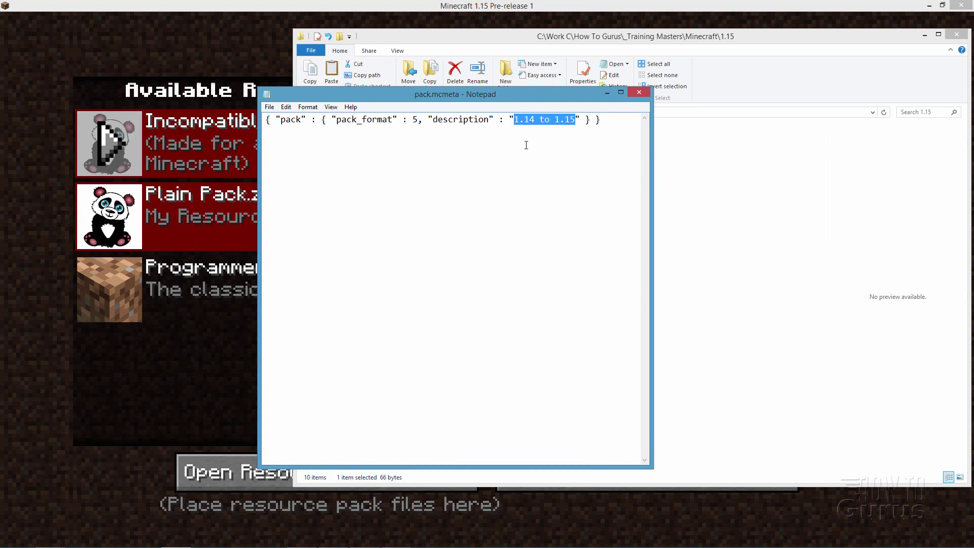
{"action": "left_click", "coordinate": [551, 121]}
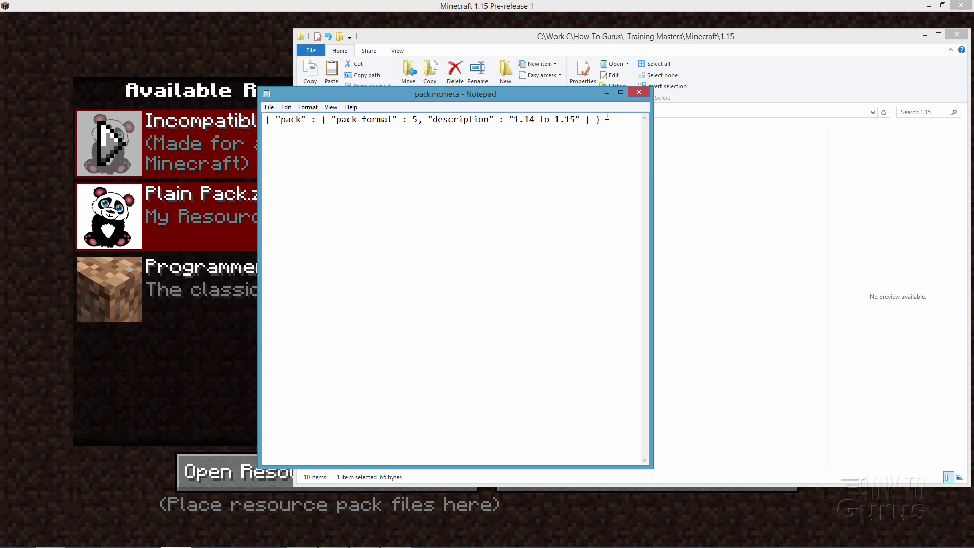
{"action": "left_click", "coordinate": [638, 93]}
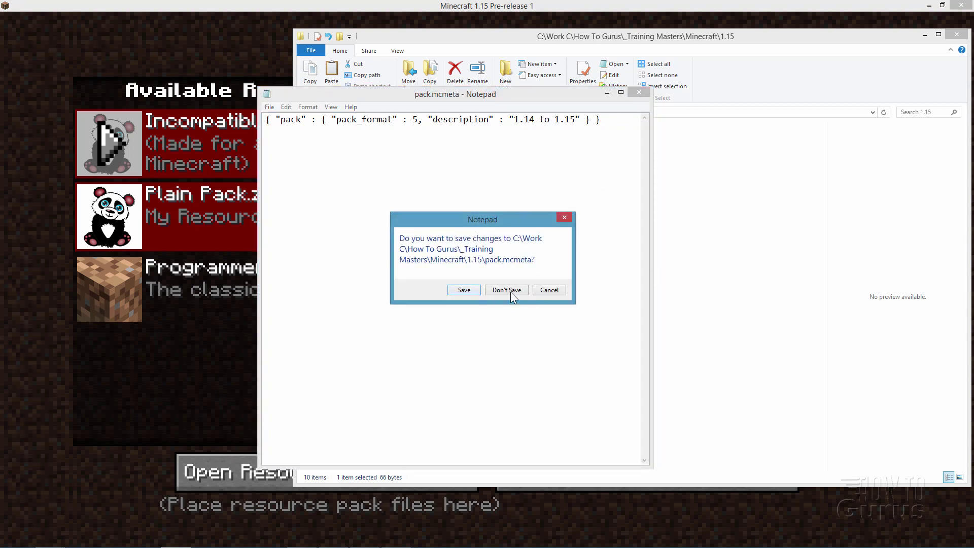
{"action": "left_click", "coordinate": [547, 291]}
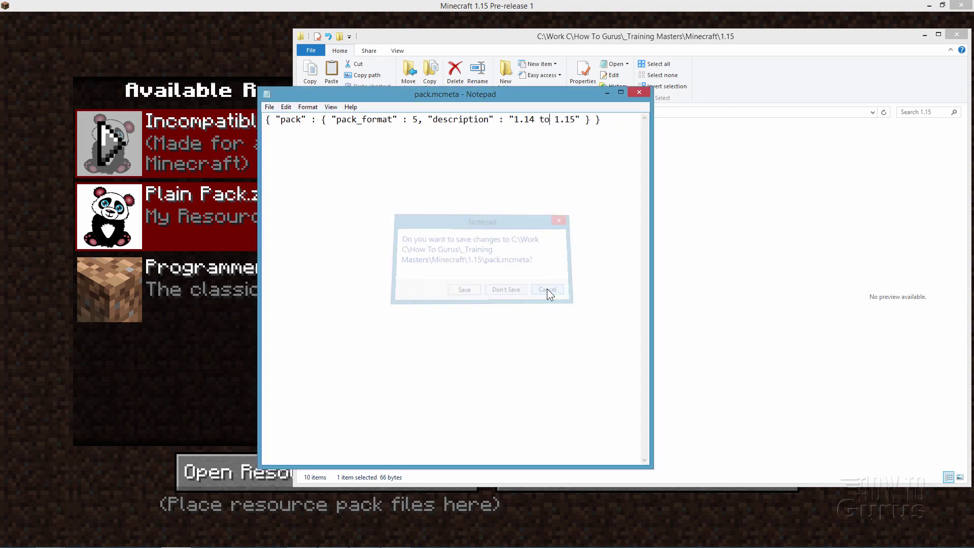
{"action": "left_click", "coordinate": [635, 94]}
{"action": "left_click", "coordinate": [506, 288]}
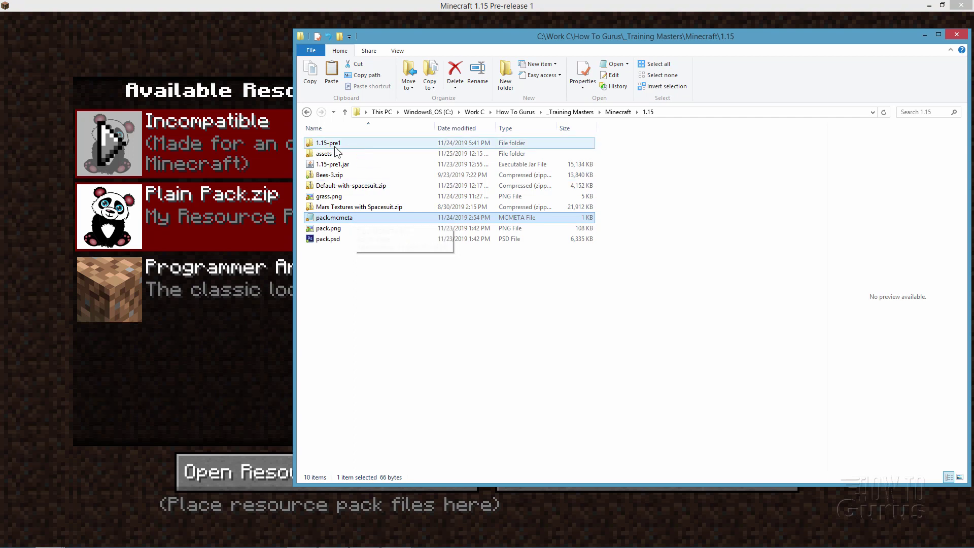
Open assets\minecraft\textures\block on the left, with a second 1.15 window on the right.
{"action": "left_click", "coordinate": [314, 154]}
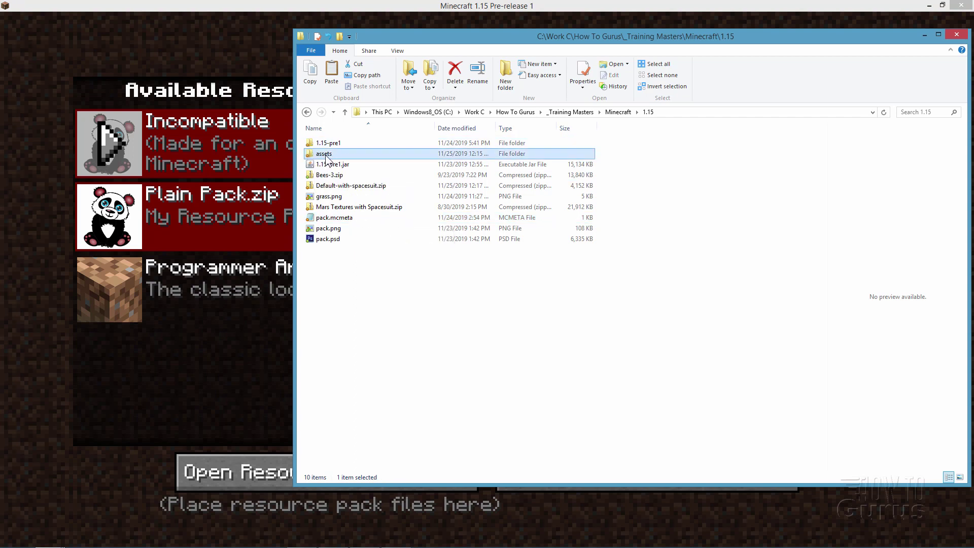
{"action": "double_click", "coordinate": [322, 155]}
{"action": "left_click_drag", "start_coordinate": [385, 35], "coordinate": [114, 39]}
{"action": "double_click", "coordinate": [57, 146]}
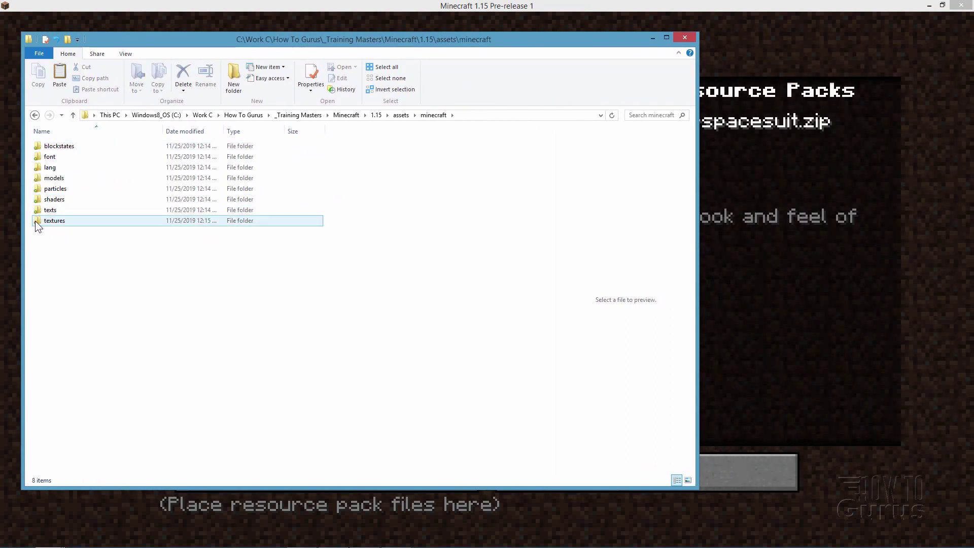
{"action": "double_click", "coordinate": [40, 223]}
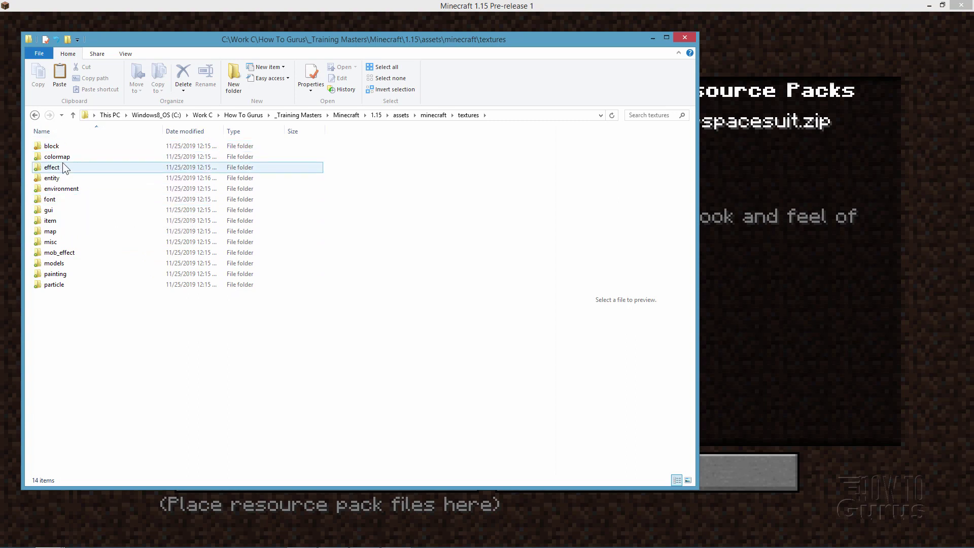
{"action": "double_click", "coordinate": [36, 150]}
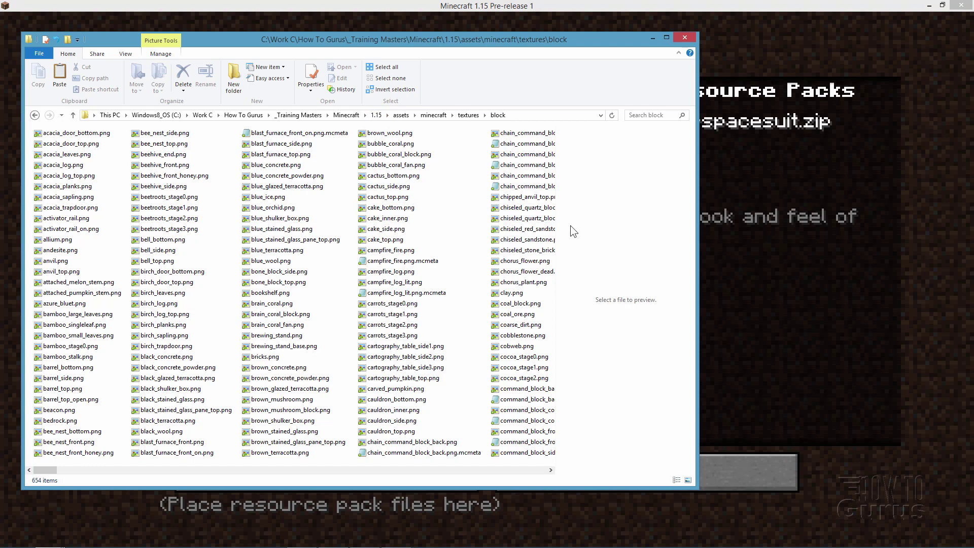
{"action": "key", "text": "alt+Tab"}
{"action": "left_click_drag", "start_coordinate": [291, 71], "coordinate": [473, 68]}
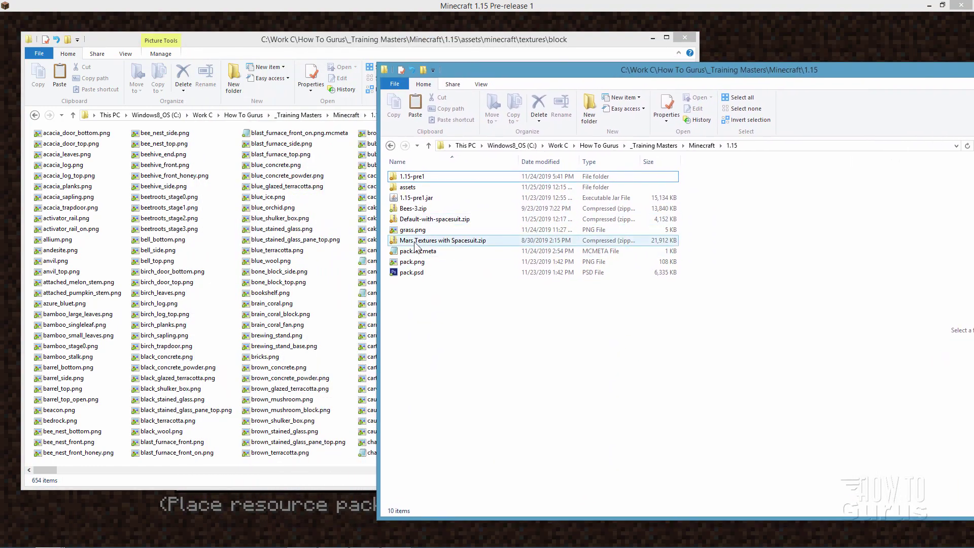
Navigate into Mars Textures with Spacesuit.zip to assets\minecraft\textures\block in the second Explorer window.
{"action": "double_click", "coordinate": [392, 241]}
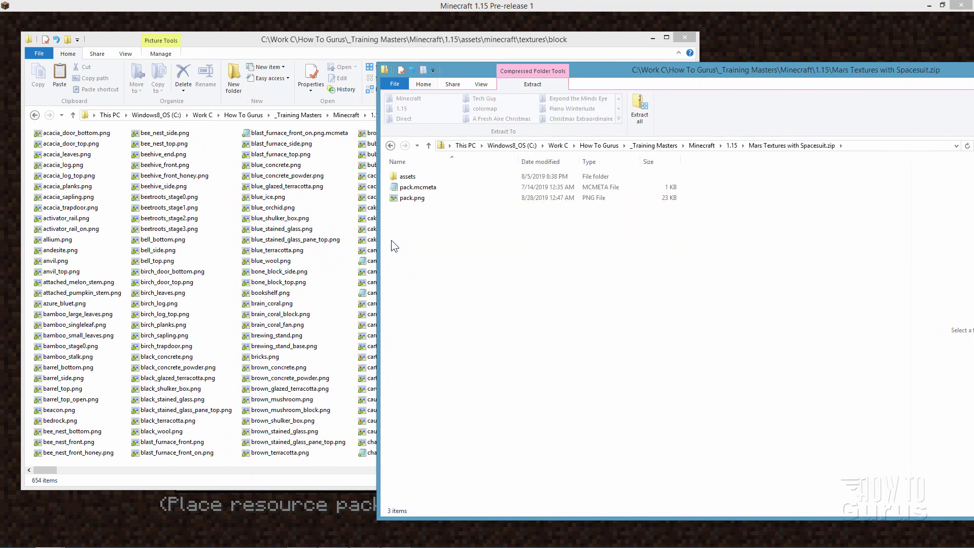
{"action": "double_click", "coordinate": [396, 176]}
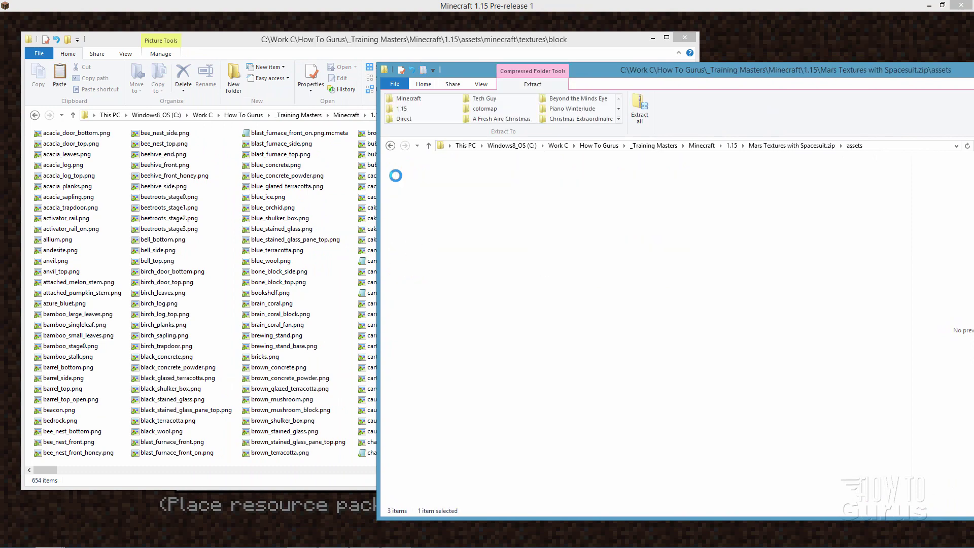
{"action": "double_click", "coordinate": [395, 176]}
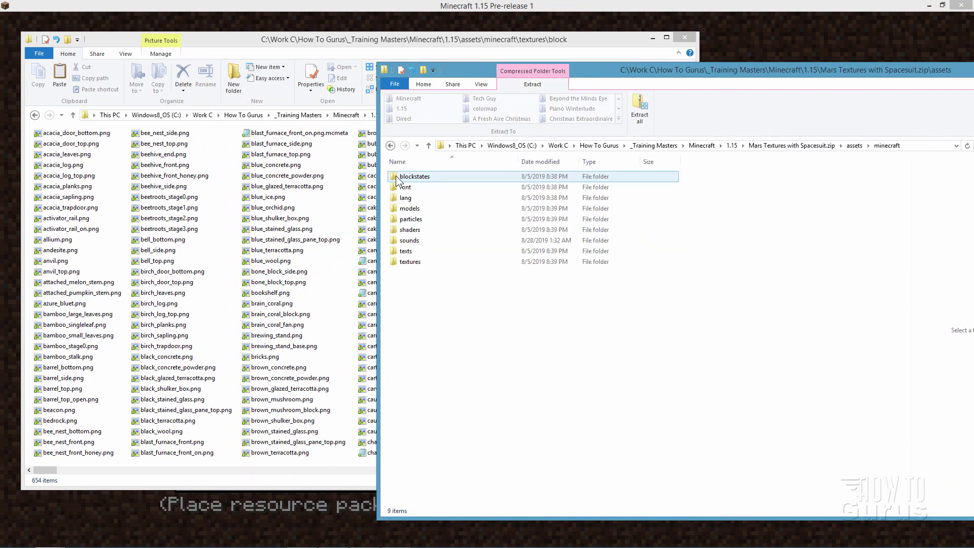
{"action": "left_click_drag", "start_coordinate": [608, 71], "coordinate": [631, 141]}
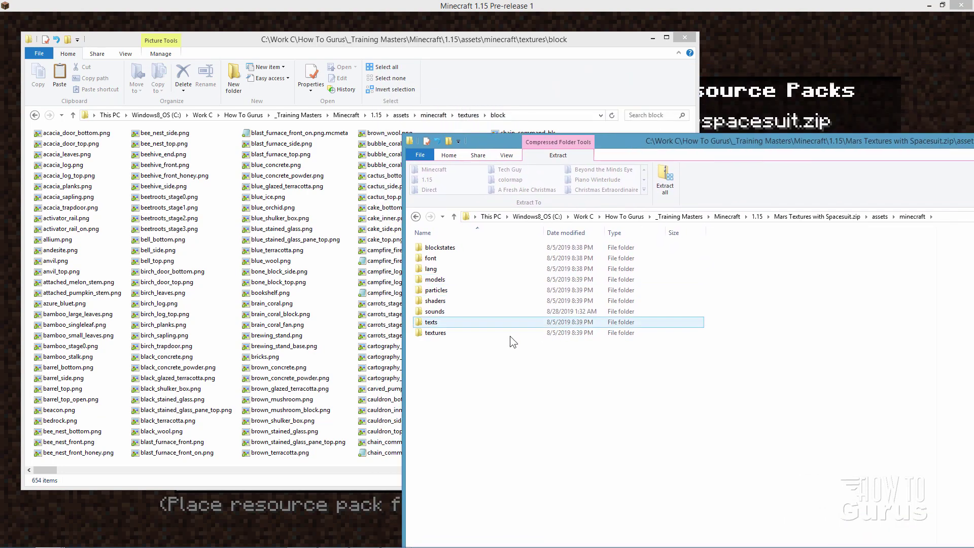
{"action": "double_click", "coordinate": [419, 333]}
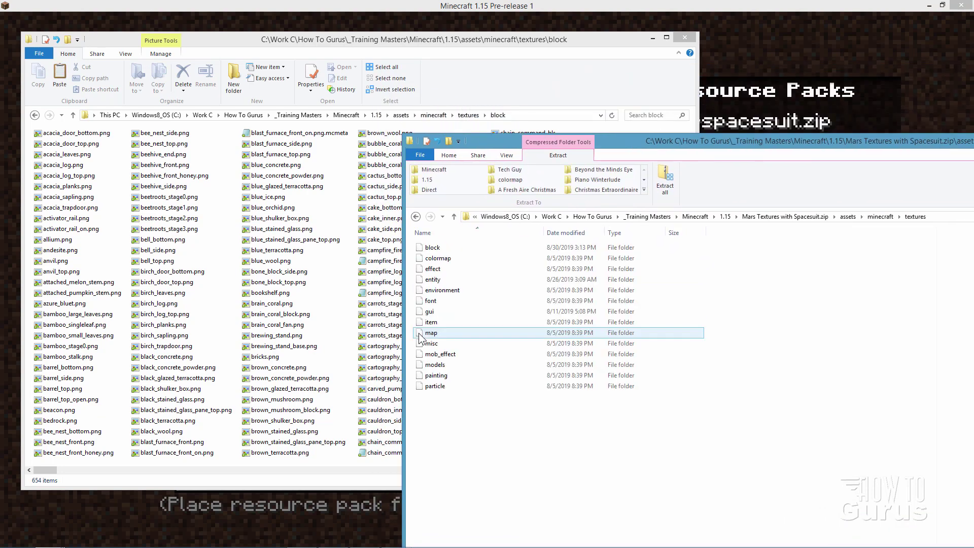
{"action": "double_click", "coordinate": [418, 248]}
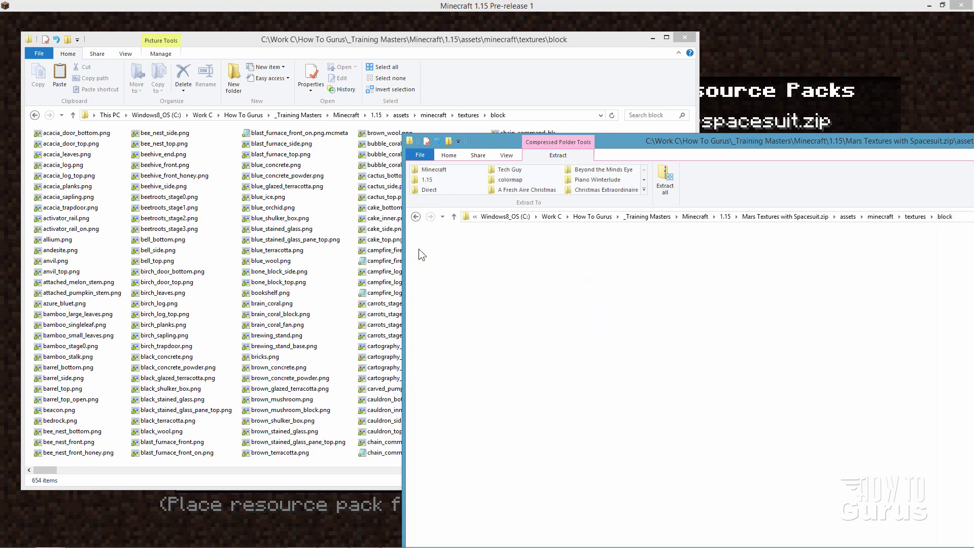